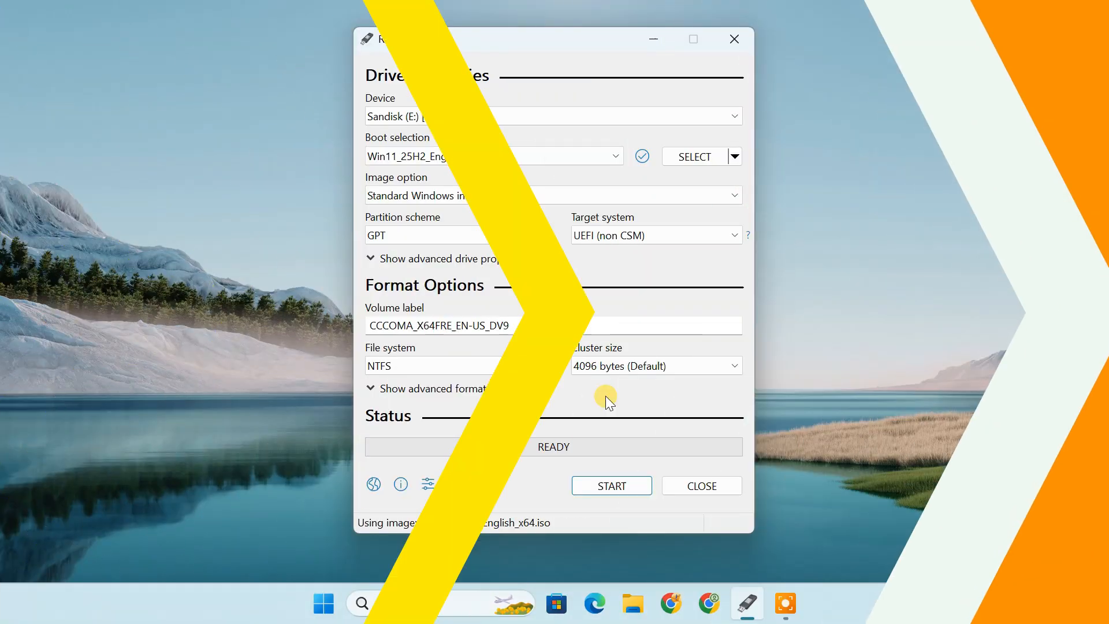
Write Win11_25H2_English_x64.iso to the Sandisk (E:) USB drive without any Windows installation customizations, and close Rufus
{"action": "left_click", "coordinate": [622, 485]}
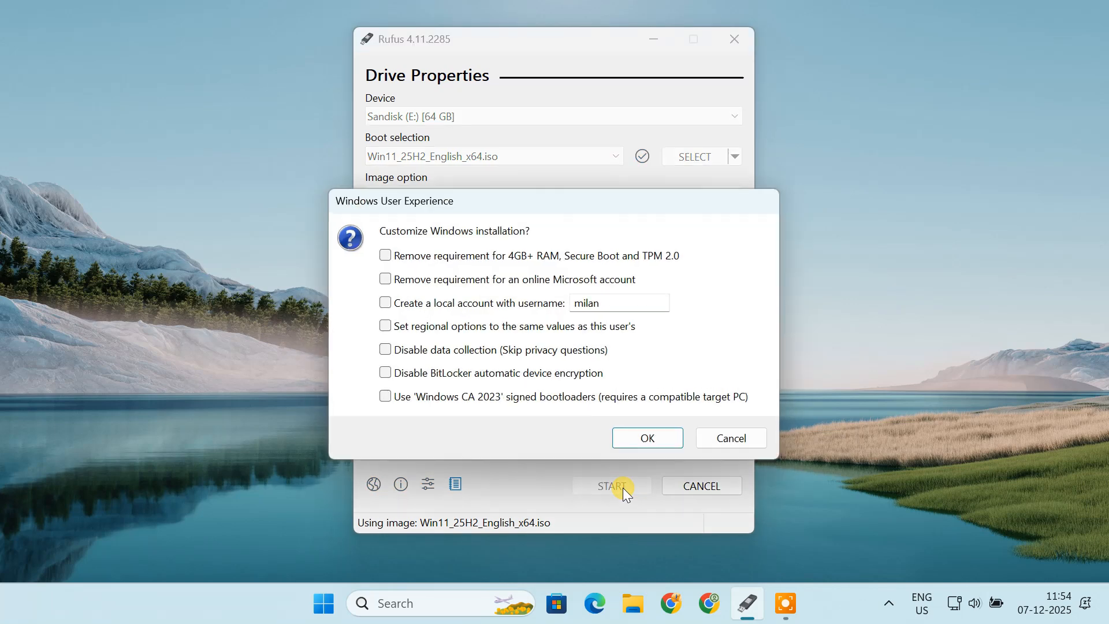
{"action": "left_click", "coordinate": [648, 437]}
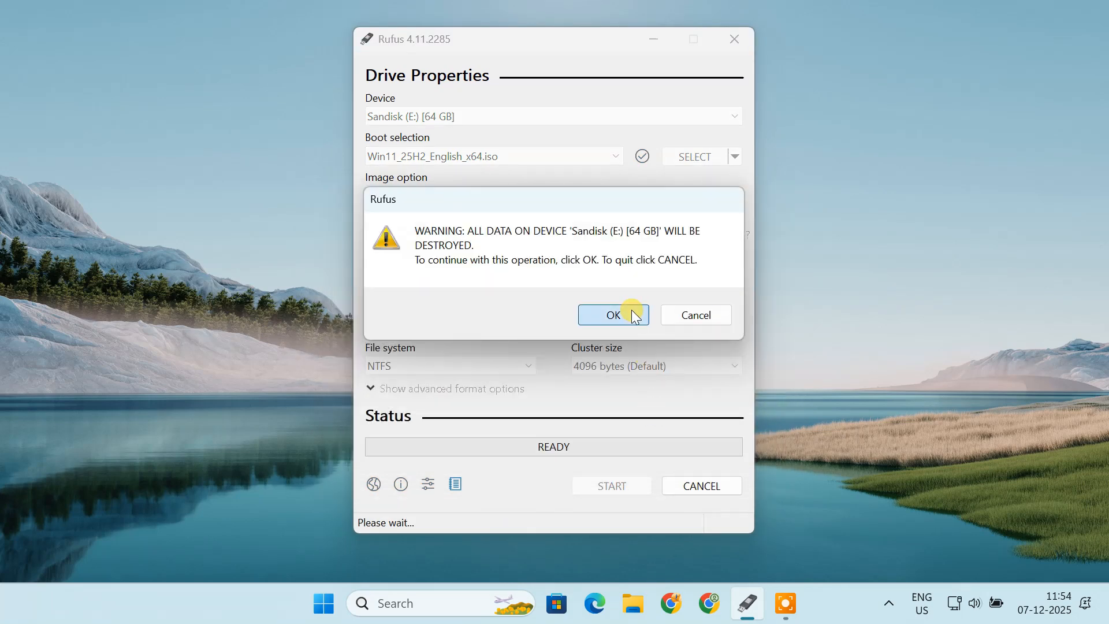
{"action": "left_click", "coordinate": [633, 315]}
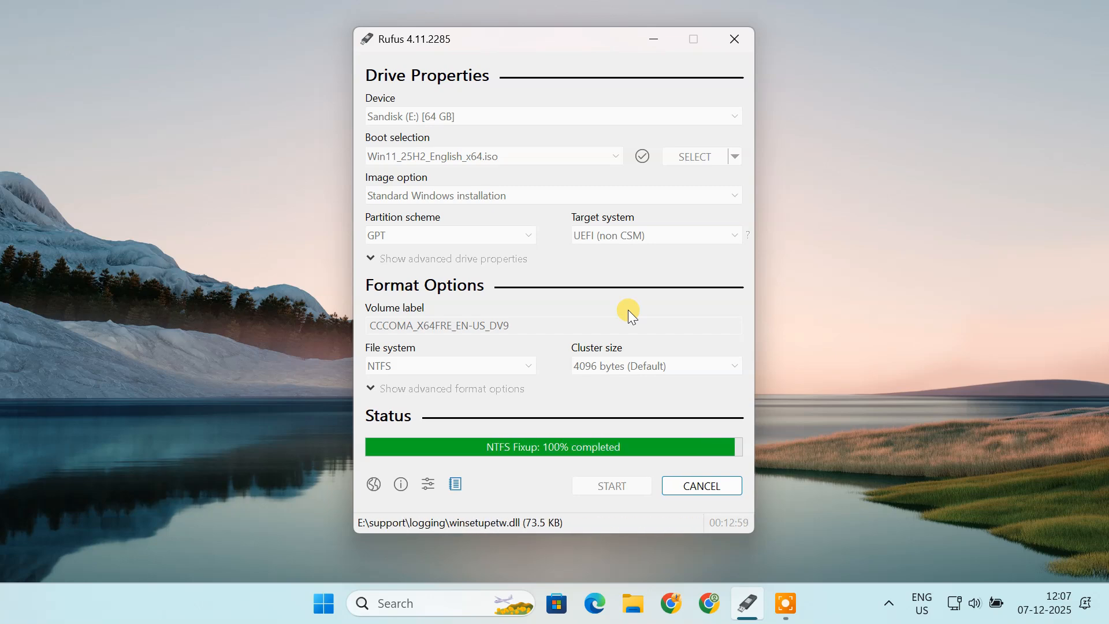
{"action": "left_click", "coordinate": [708, 484]}
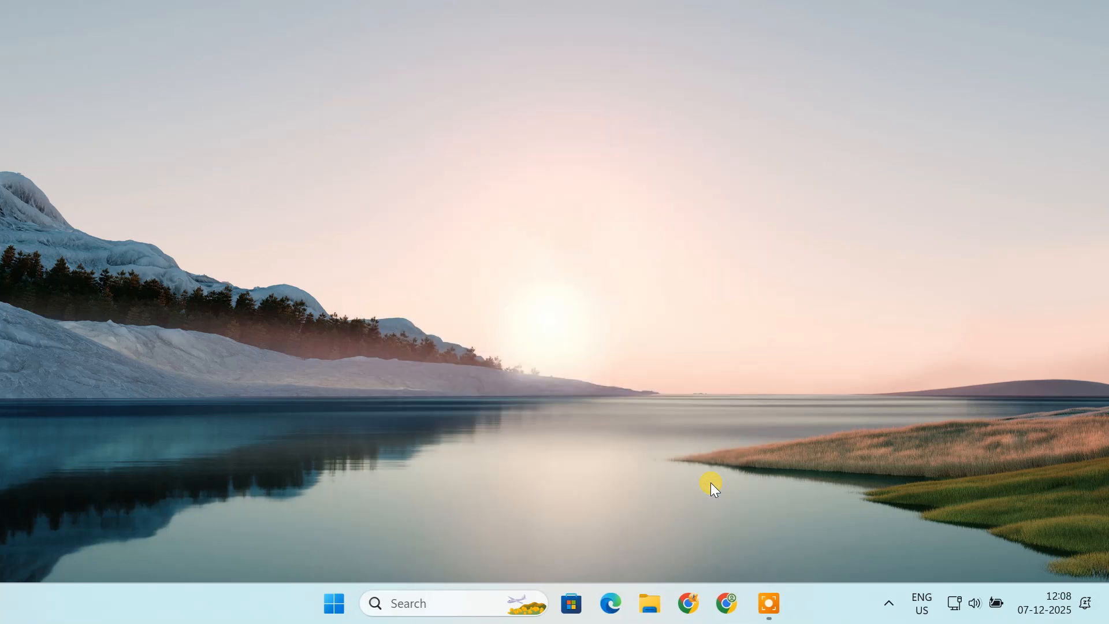
Open the CCCOMA_X64FRE_EN-US_DV9 (E:) drive in File Explorer
{"action": "left_click", "coordinate": [654, 604]}
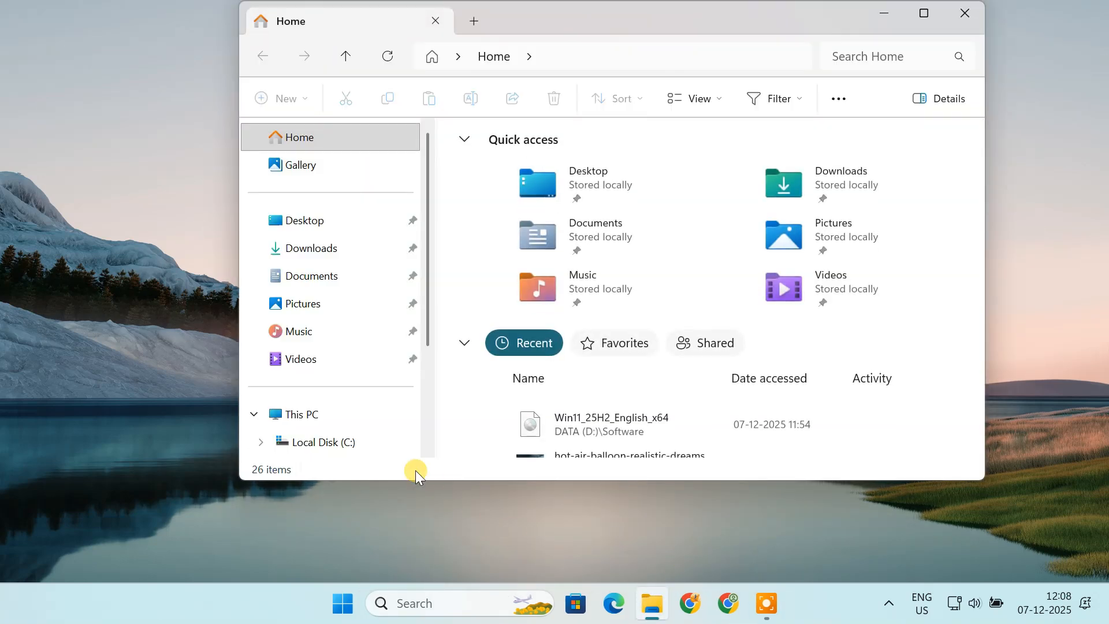
{"action": "left_click", "coordinate": [347, 412]}
{"action": "left_click", "coordinate": [564, 220]}
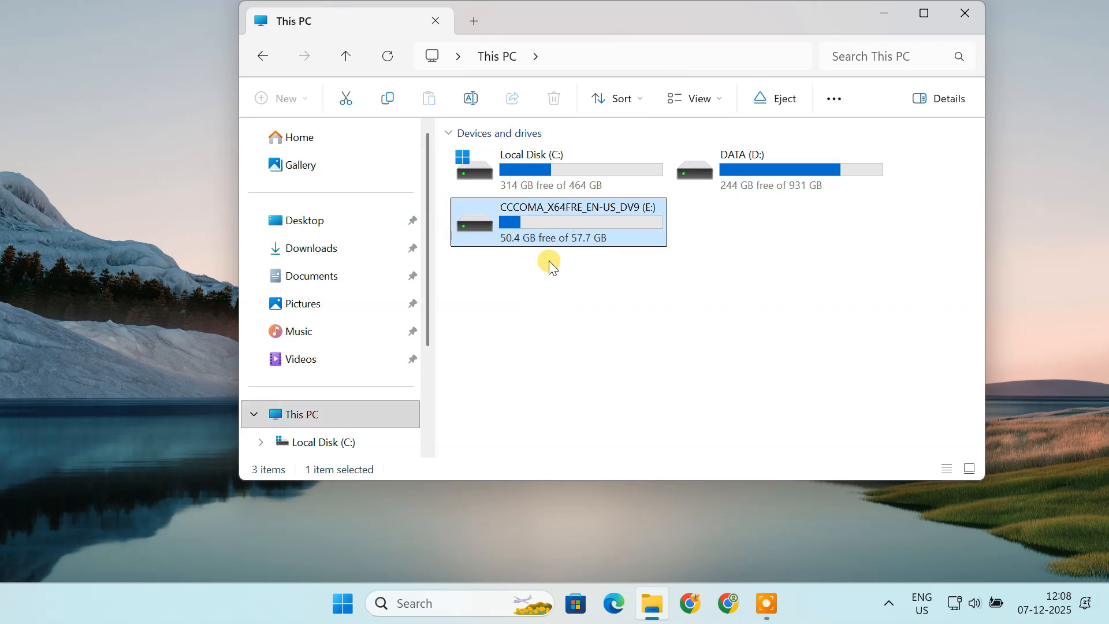
{"action": "double_click", "coordinate": [564, 220]}
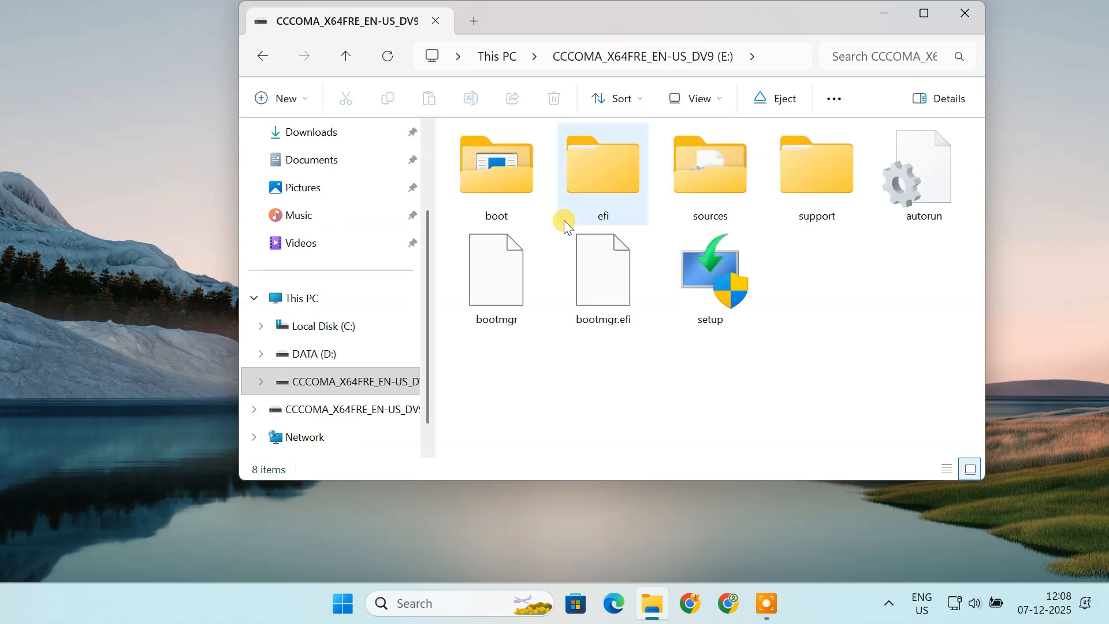
Create a text document in the USB drive's root containing echo off, reg add HKLM\SOFTWARE\Microsoft\Windows\CurrentVersion\OOBE /v BypassNRO /t REG_DWORD /d 1 /f, and shutdown /r /t 0
{"action": "right_click", "coordinate": [633, 374]}
{"action": "mouse_move", "coordinate": [743, 262]}
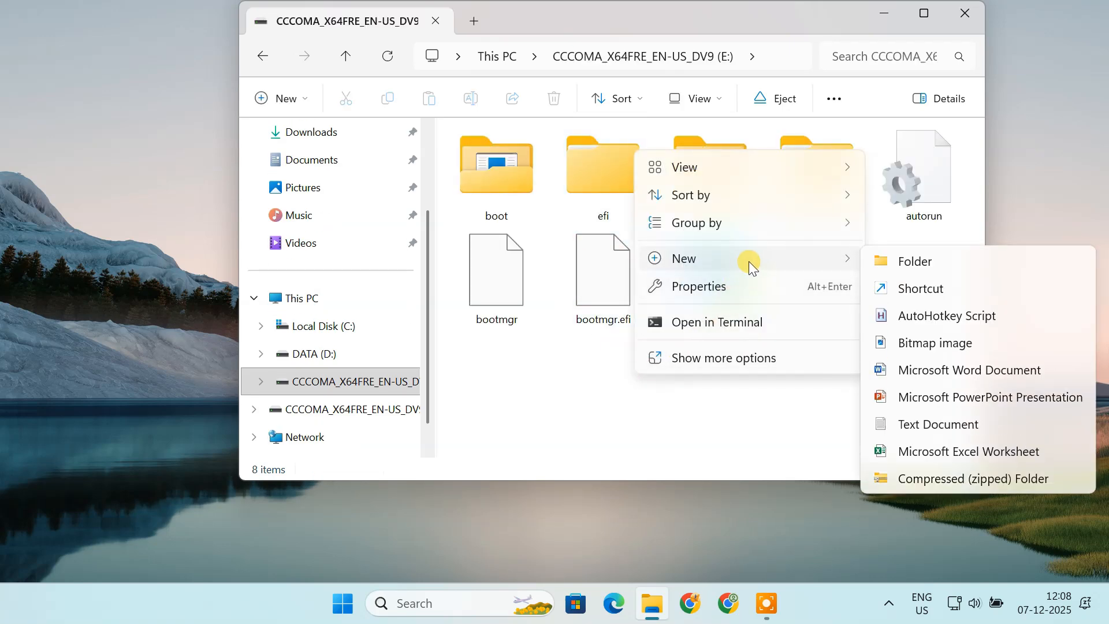
{"action": "left_click", "coordinate": [949, 426]}
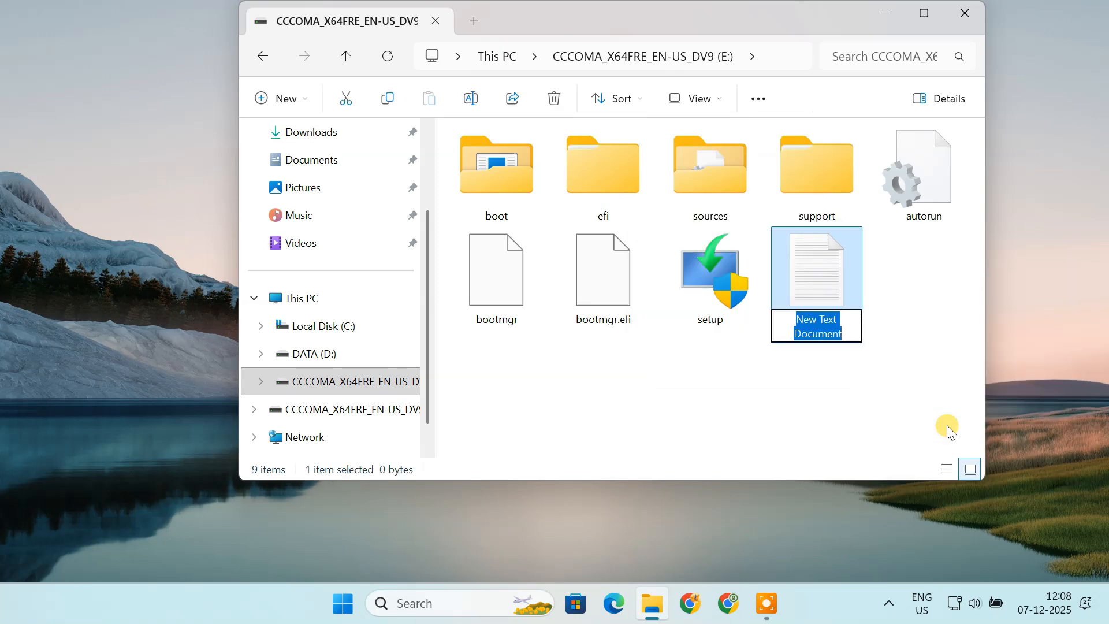
{"action": "left_click", "coordinate": [838, 369]}
{"action": "double_click", "coordinate": [819, 292]}
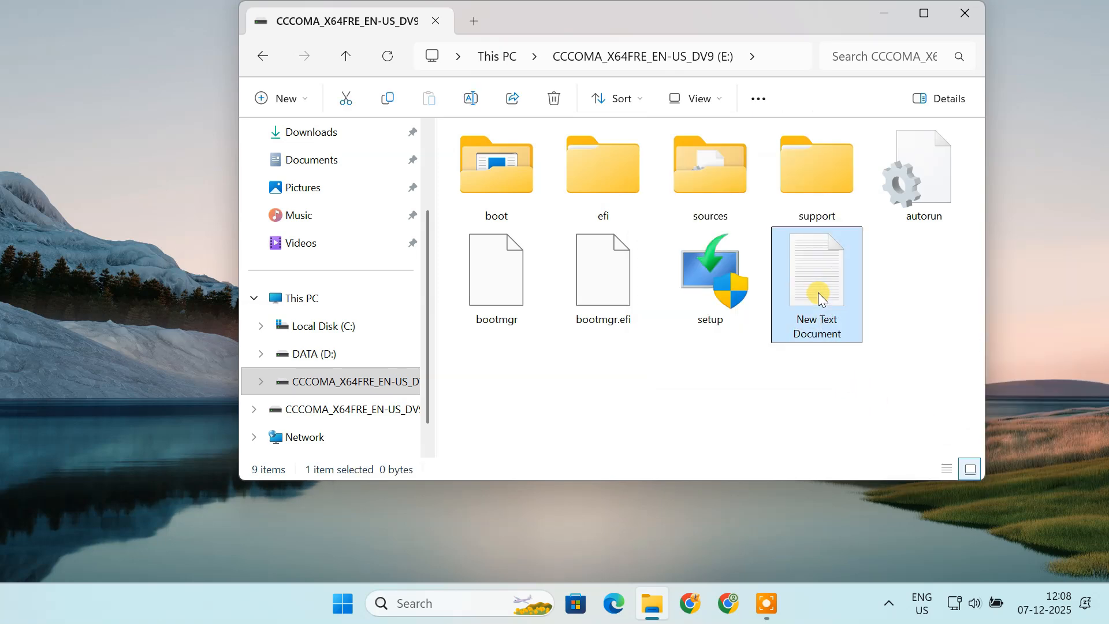
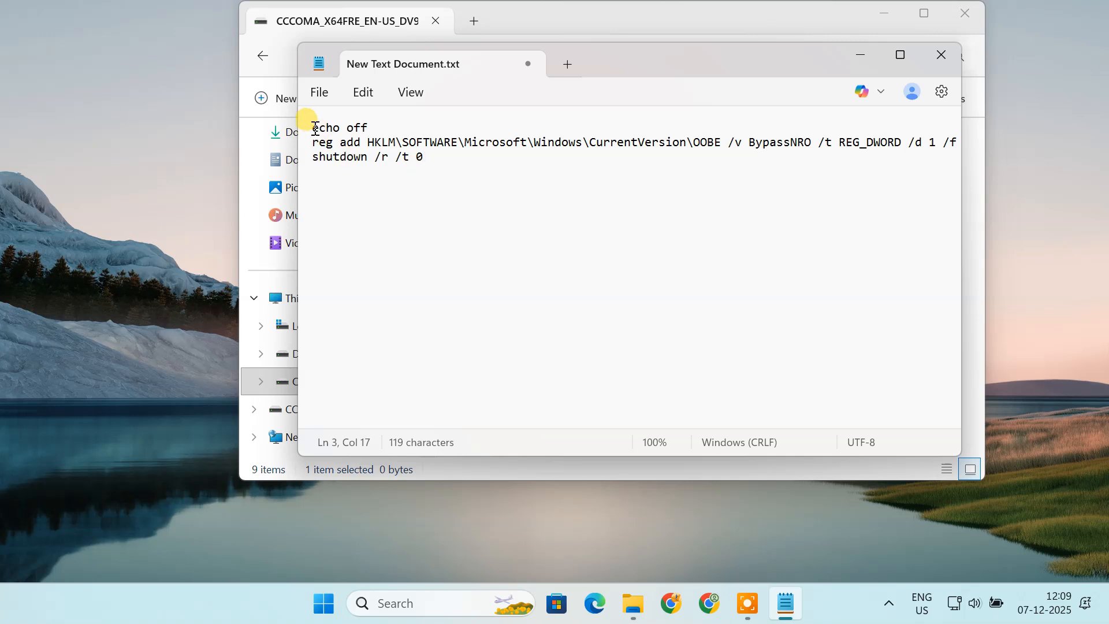
{"action": "left_click_drag", "start_coordinate": [312, 127], "coordinate": [447, 165]}
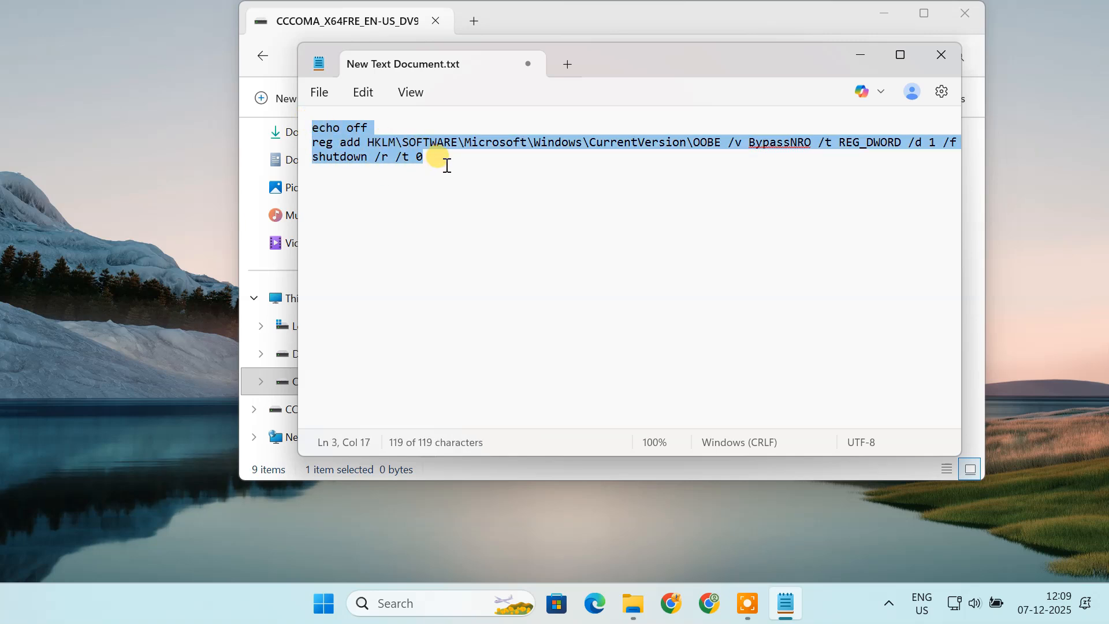
{"action": "left_click", "coordinate": [446, 166]}
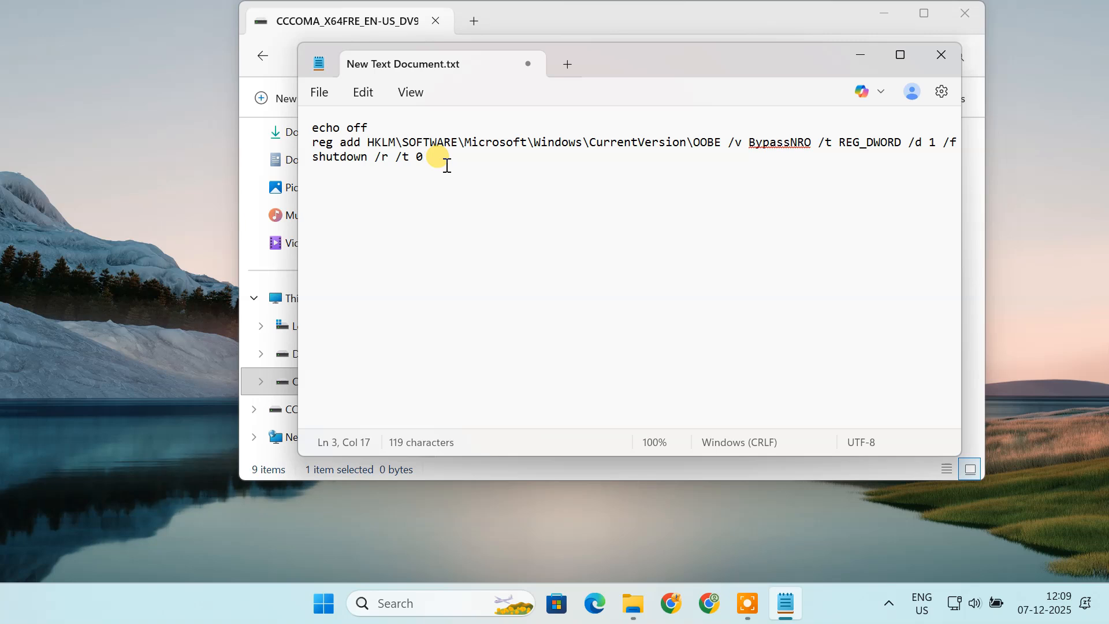
Save the script to the USB drive as bypass.cmd with the All files type, close Notepad, and return to This PC
{"action": "left_click", "coordinate": [320, 99]}
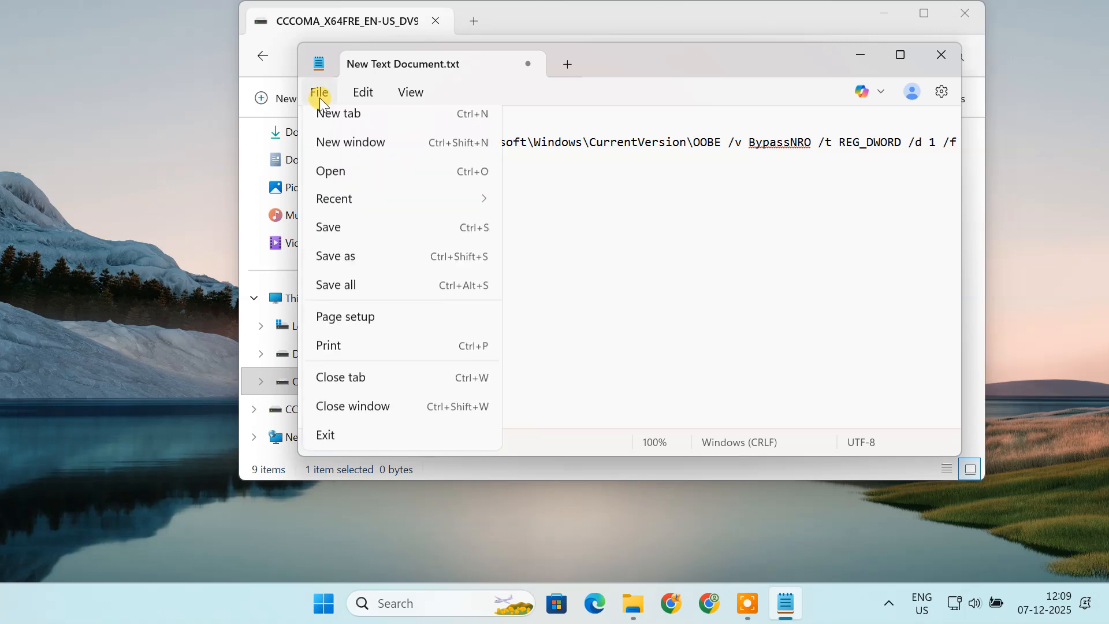
{"action": "left_click", "coordinate": [375, 264]}
{"action": "left_click", "coordinate": [506, 347]}
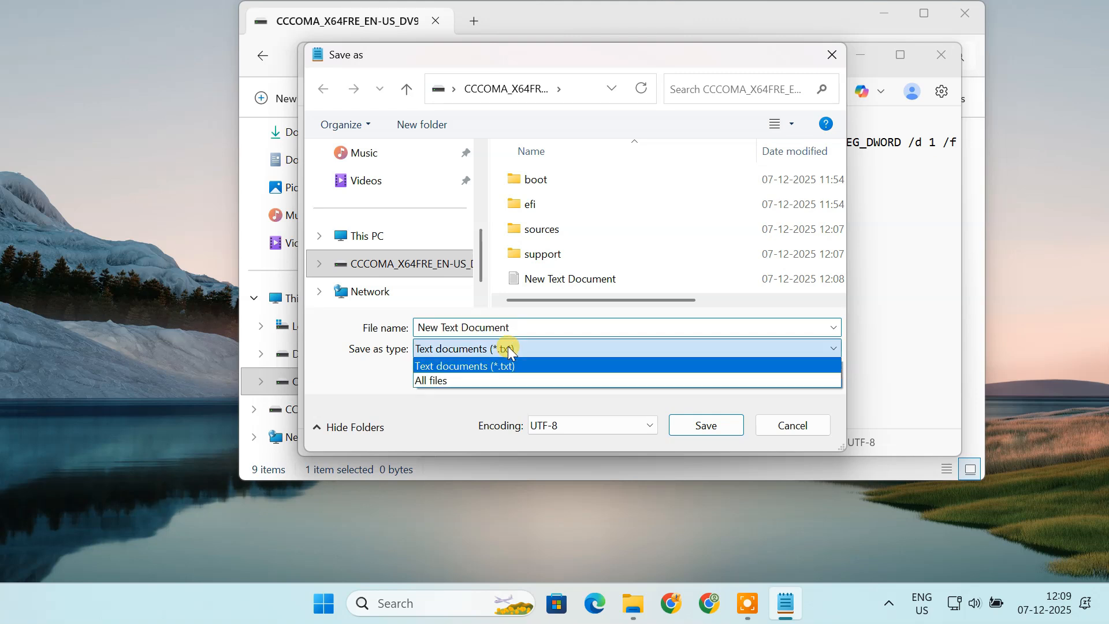
{"action": "left_click", "coordinate": [456, 381]}
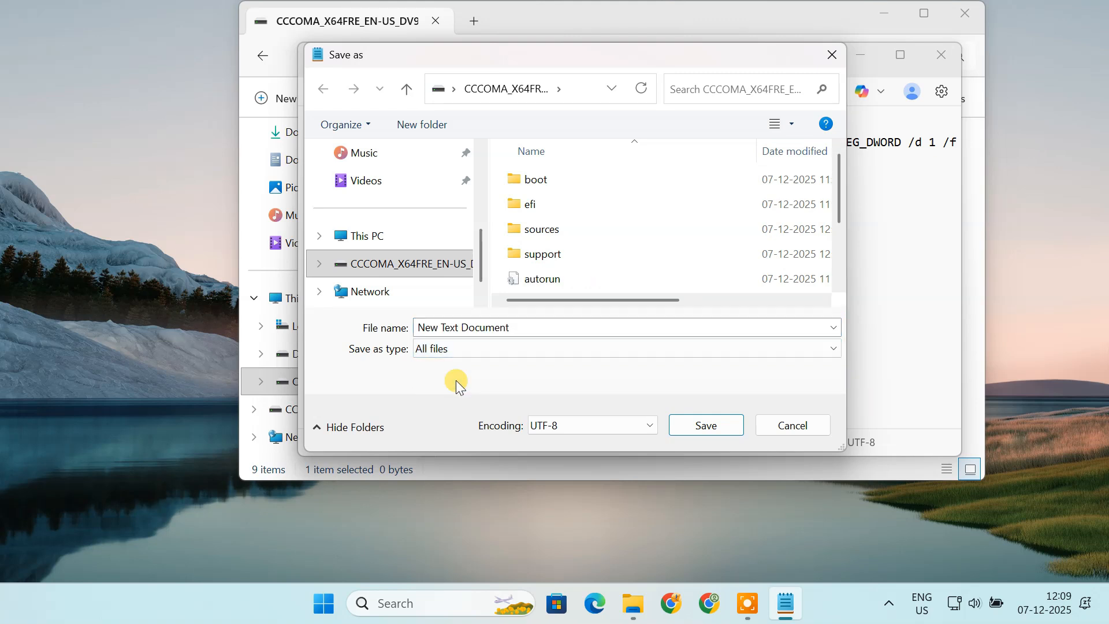
{"action": "left_click", "coordinate": [511, 326]}
{"action": "key", "text": "BackSpace"}
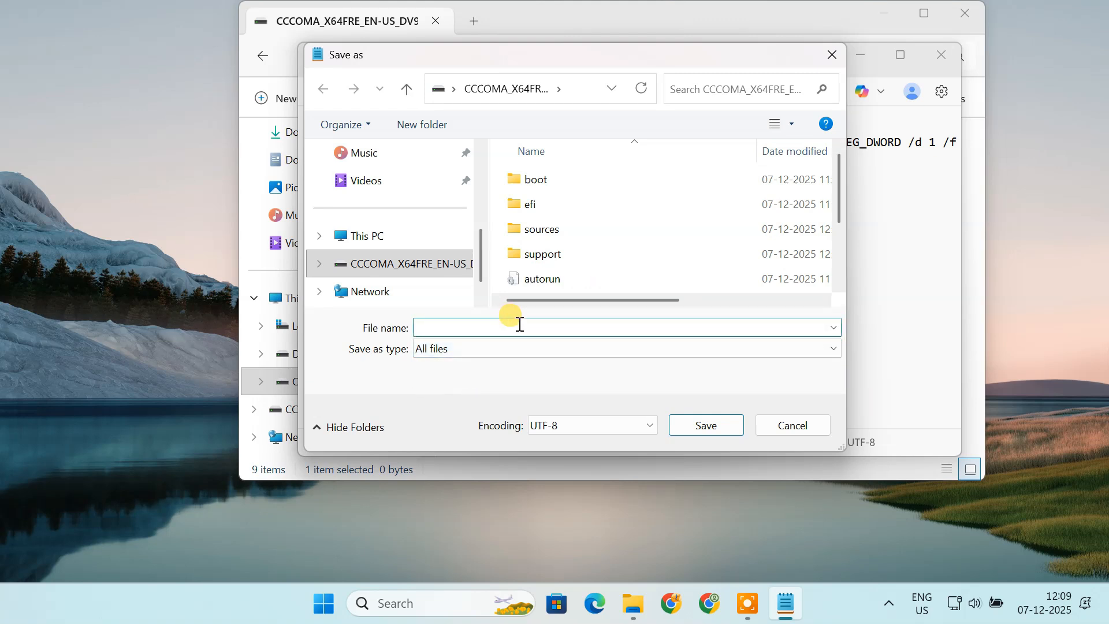
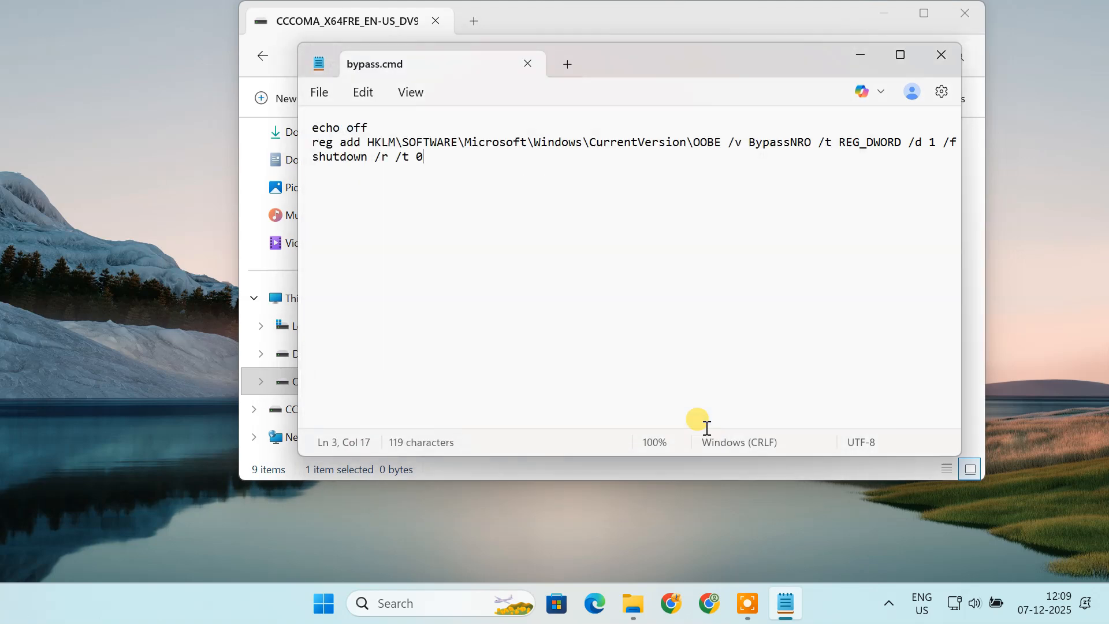
{"action": "left_click", "coordinate": [941, 55]}
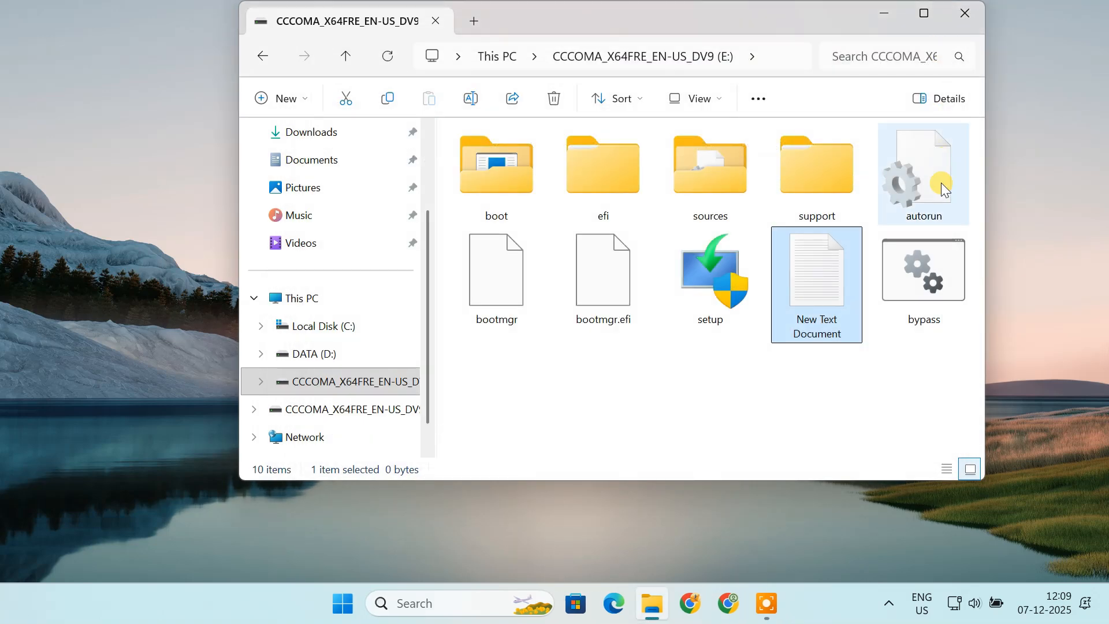
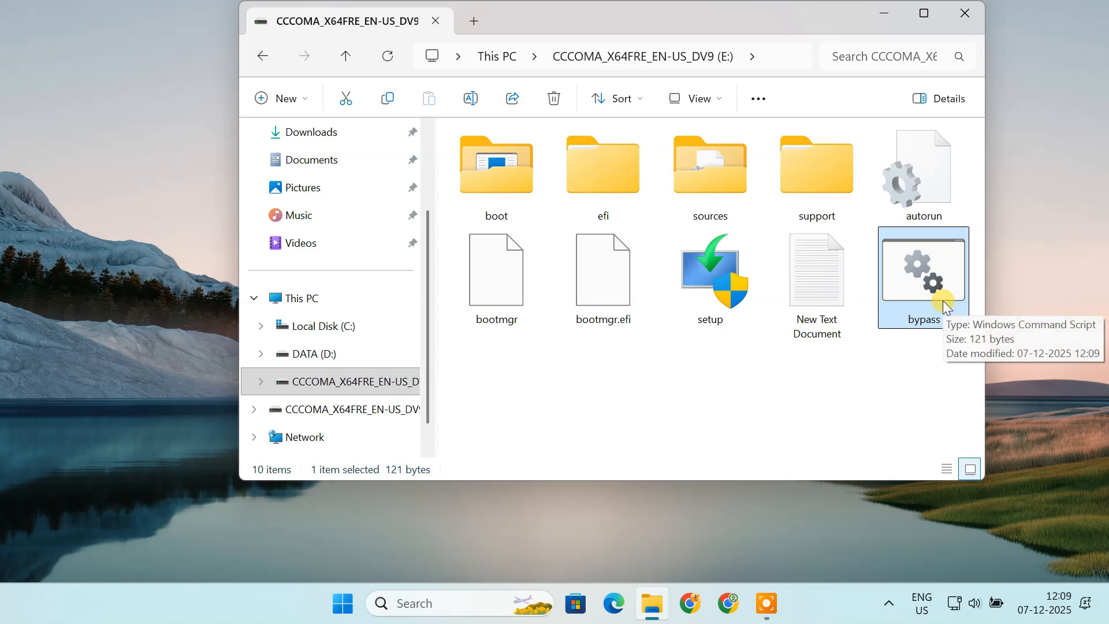
{"action": "left_click", "coordinate": [368, 300]}
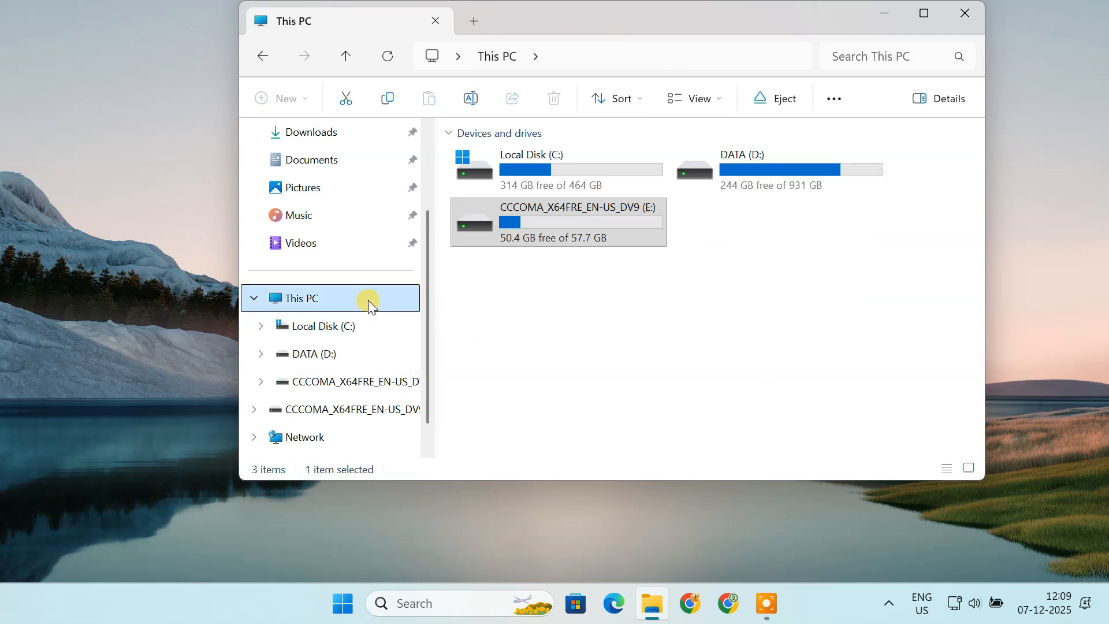
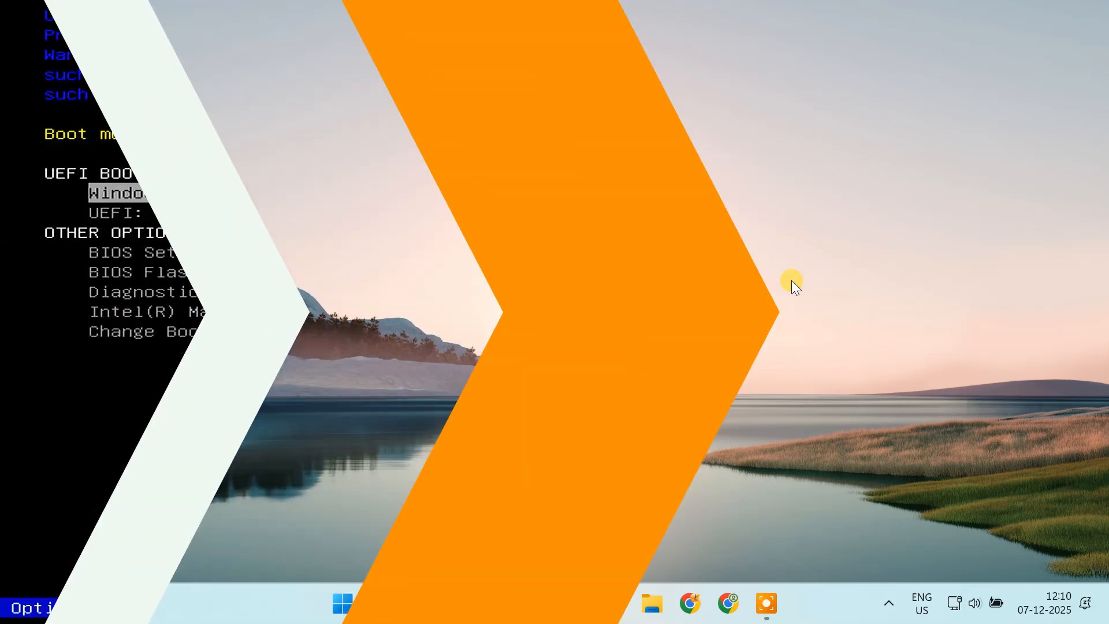
Boot the computer from the UEFI USB entry and proceed through the initial Windows 11 Setup pages
{"action": "key", "text": "Down"}
{"action": "key", "text": "Return"}
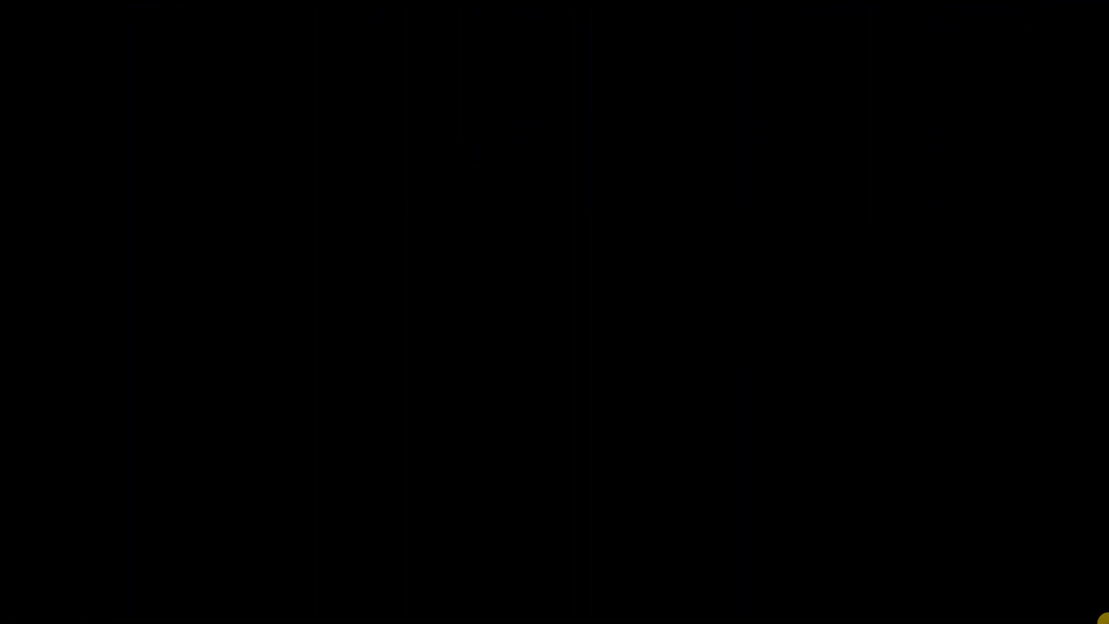
{"action": "left_click", "coordinate": [705, 447]}
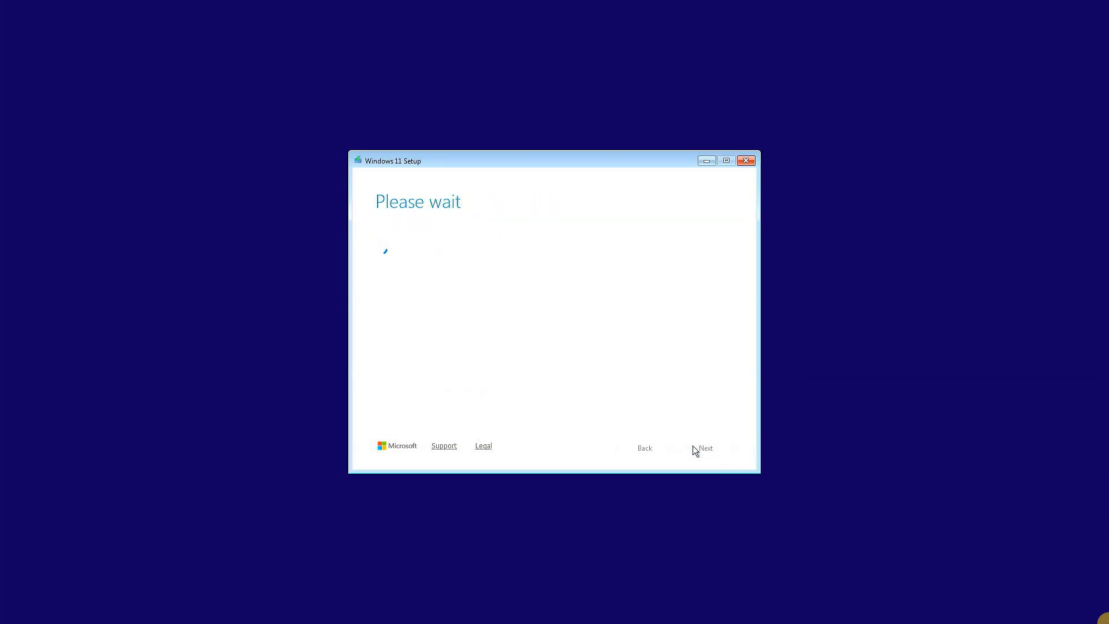
{"action": "left_click", "coordinate": [703, 449]}
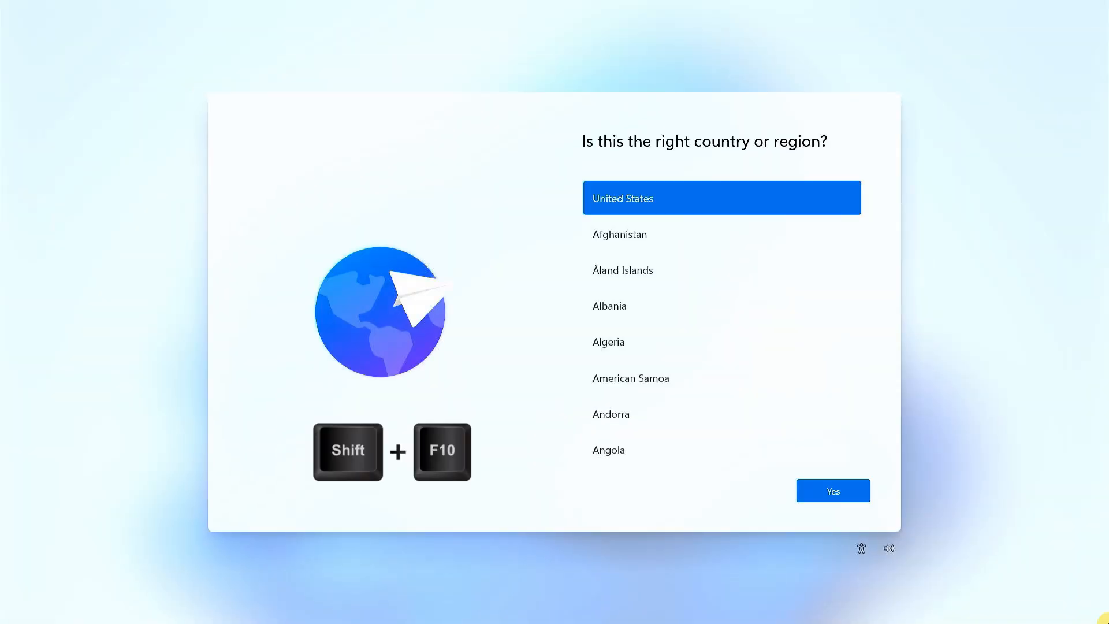
Open a Command Prompt on the country or region page, start diskpart and run list volume
{"action": "key", "text": "shift+F10"}
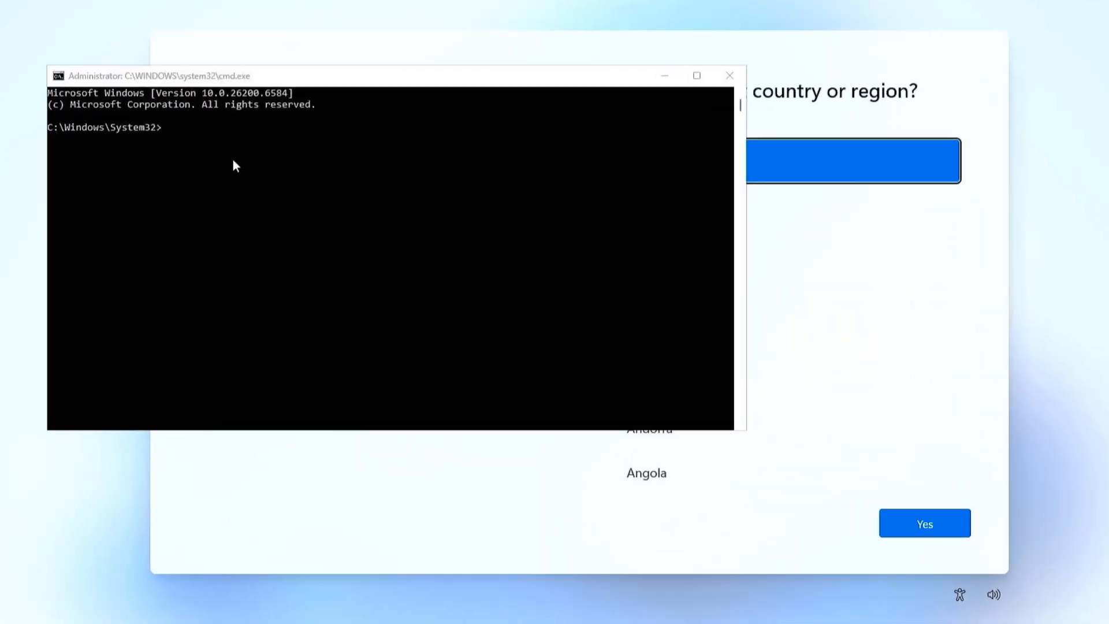
{"action": "left_click", "coordinate": [233, 163]}
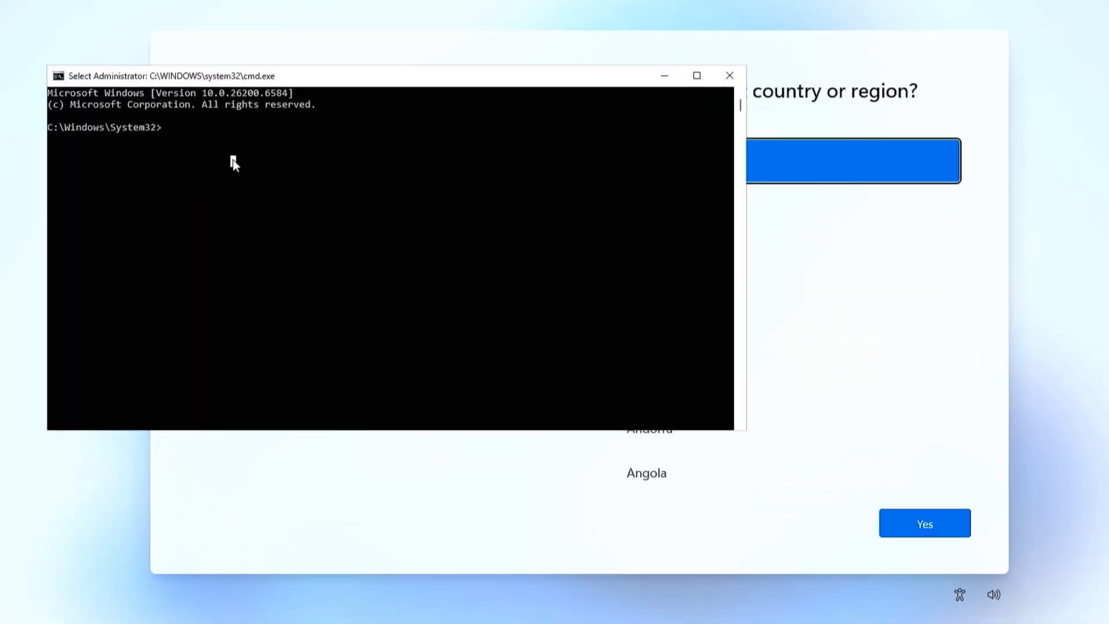
{"action": "type", "text": "diskpart"}
{"action": "key", "text": "Return"}
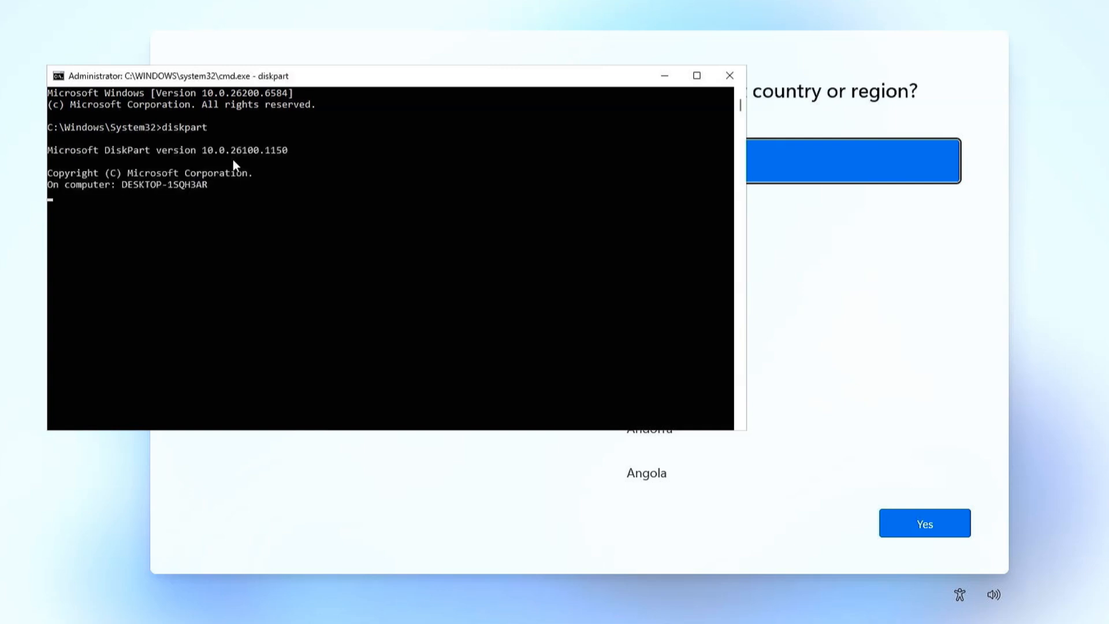
{"action": "type", "text": "list volume"}
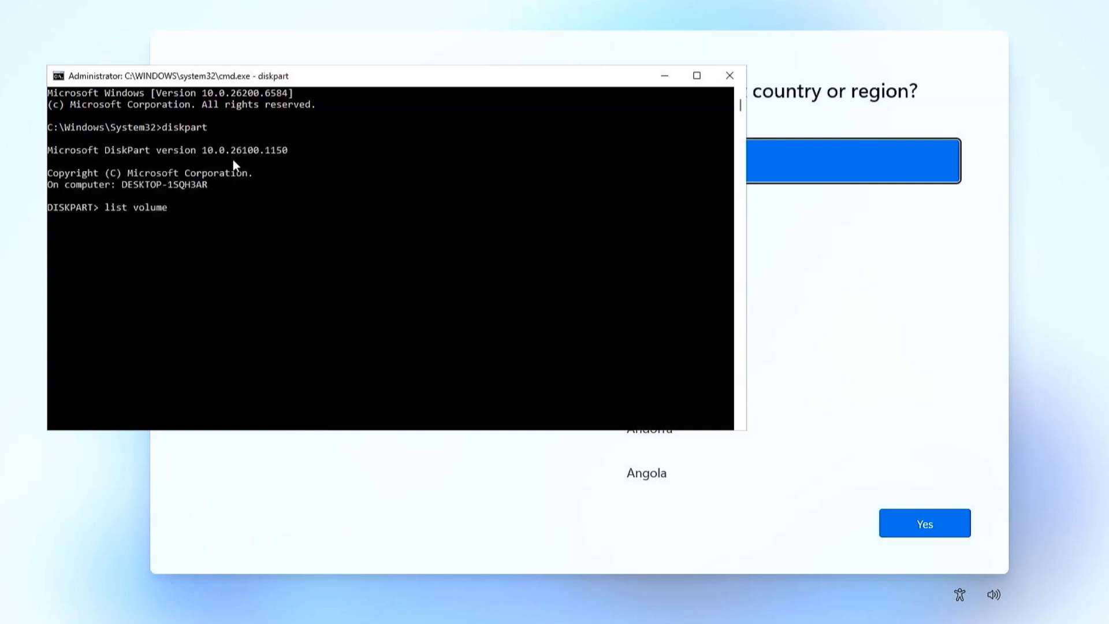
{"action": "key", "text": "Return"}
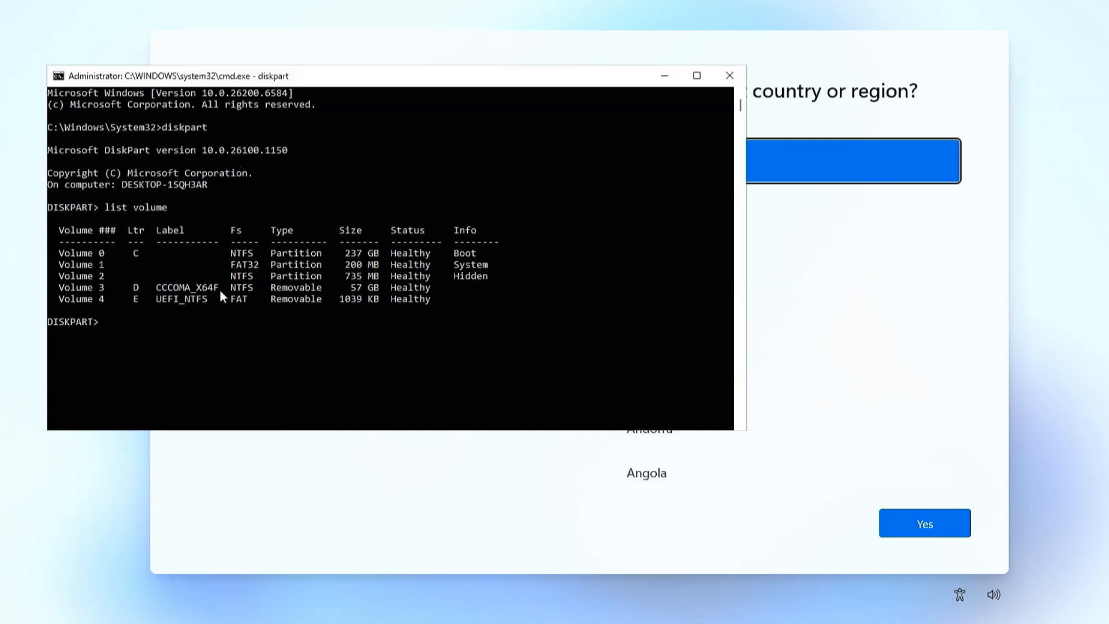
Identify the drive letter of the removable CCCOMA_X64F volume and exit DiskPart
{"action": "left_click_drag", "start_coordinate": [62, 286], "coordinate": [430, 291]}
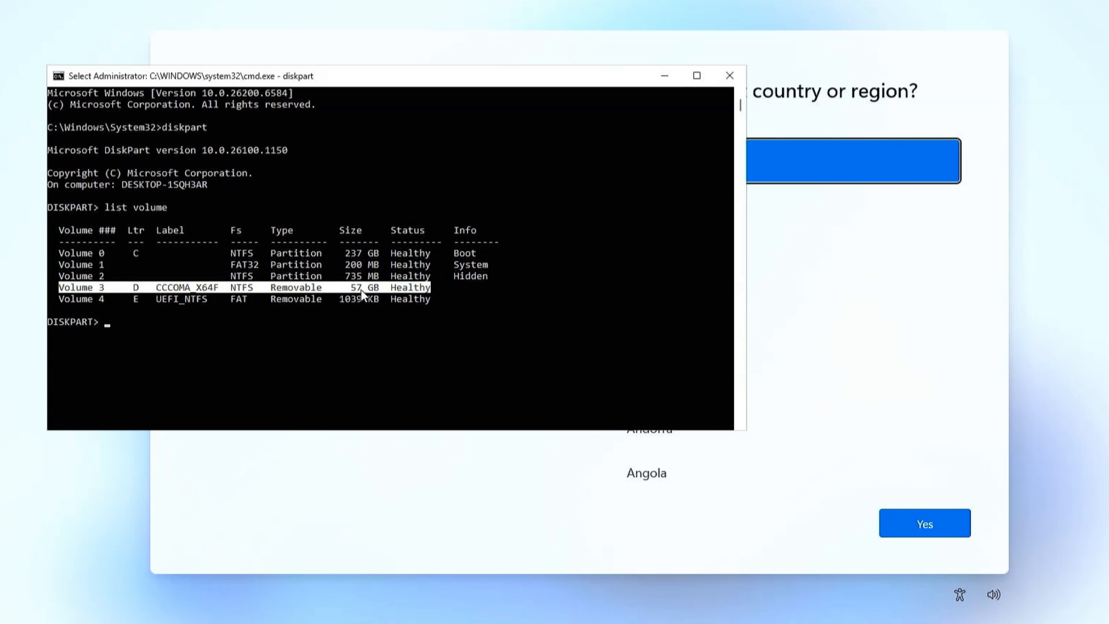
{"action": "left_click", "coordinate": [135, 289]}
{"action": "left_click_drag", "start_coordinate": [131, 286], "coordinate": [143, 294]}
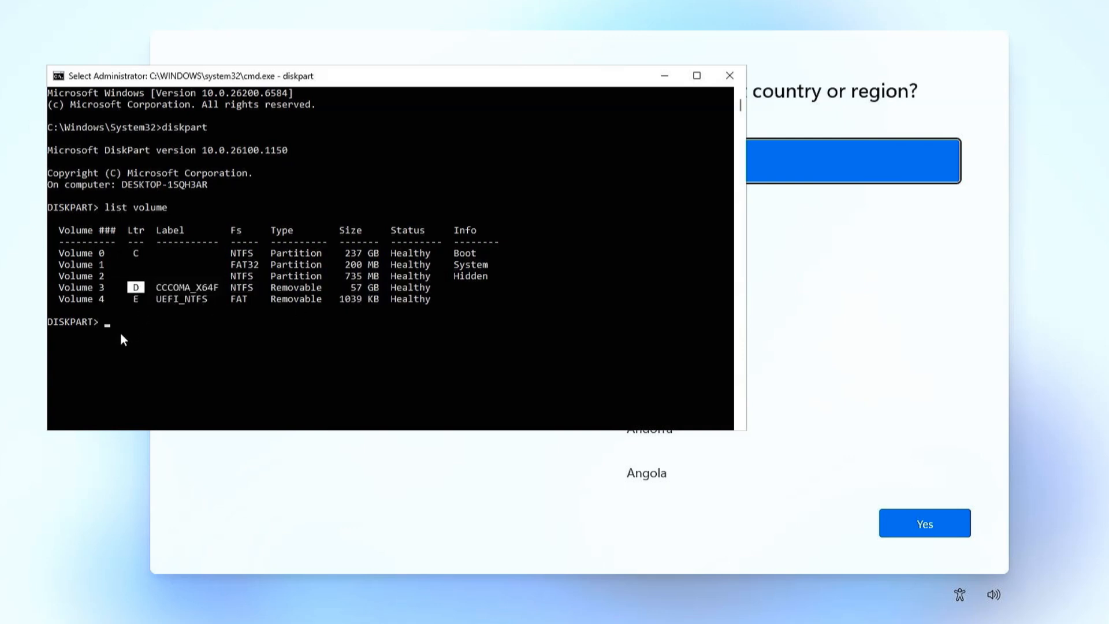
{"action": "type", "text": "exi"}
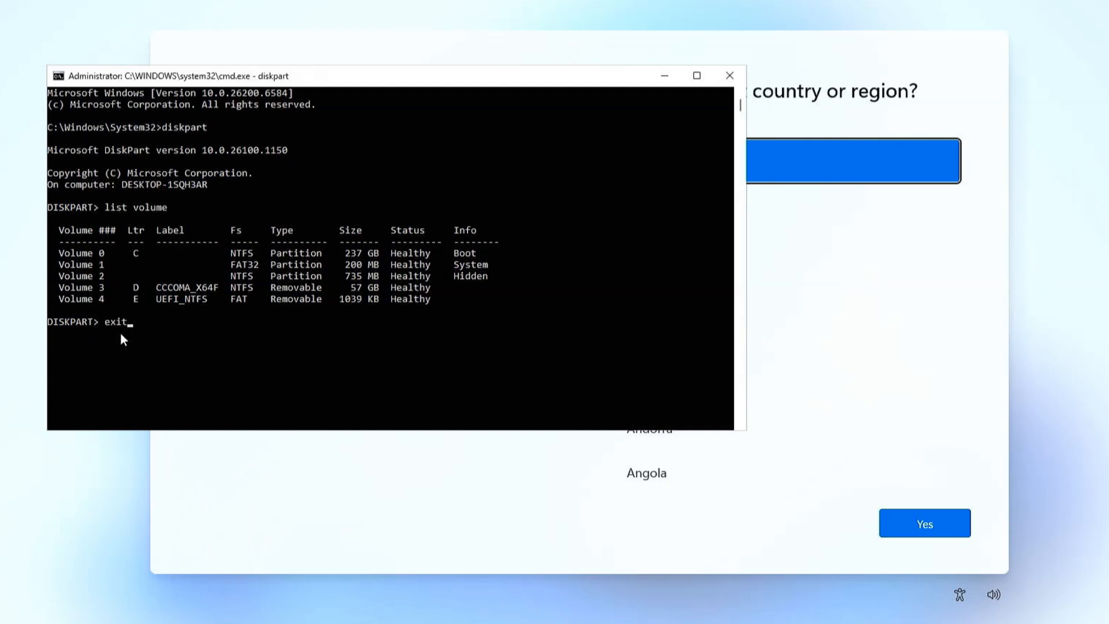
{"action": "type", "text": "t"}
{"action": "key", "text": "Return"}
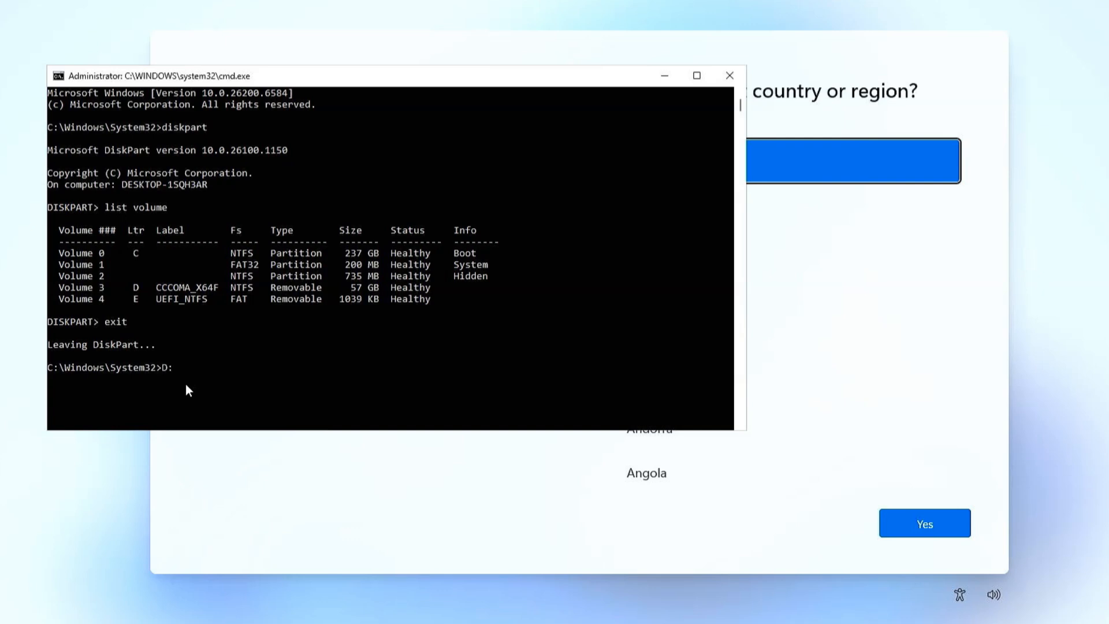
Switch the Command Prompt to drive D: and run bypass.cmd
{"action": "type", "text": "D:"}
{"action": "key", "text": "Return"}
{"action": "type", "text": "bypass.cmd"}
{"action": "key", "text": "Return"}
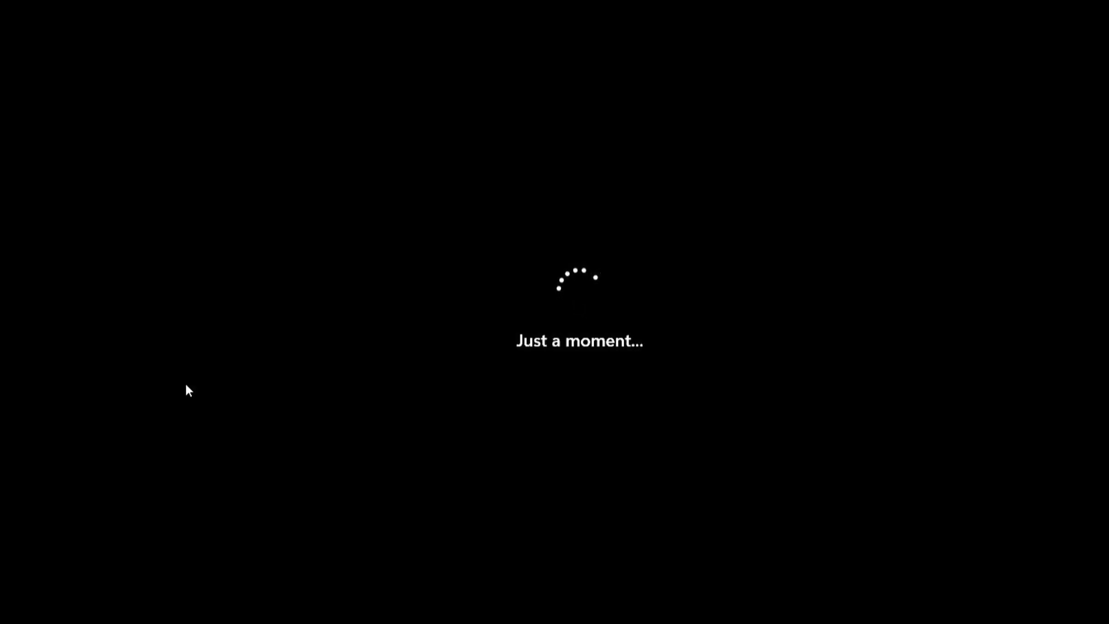
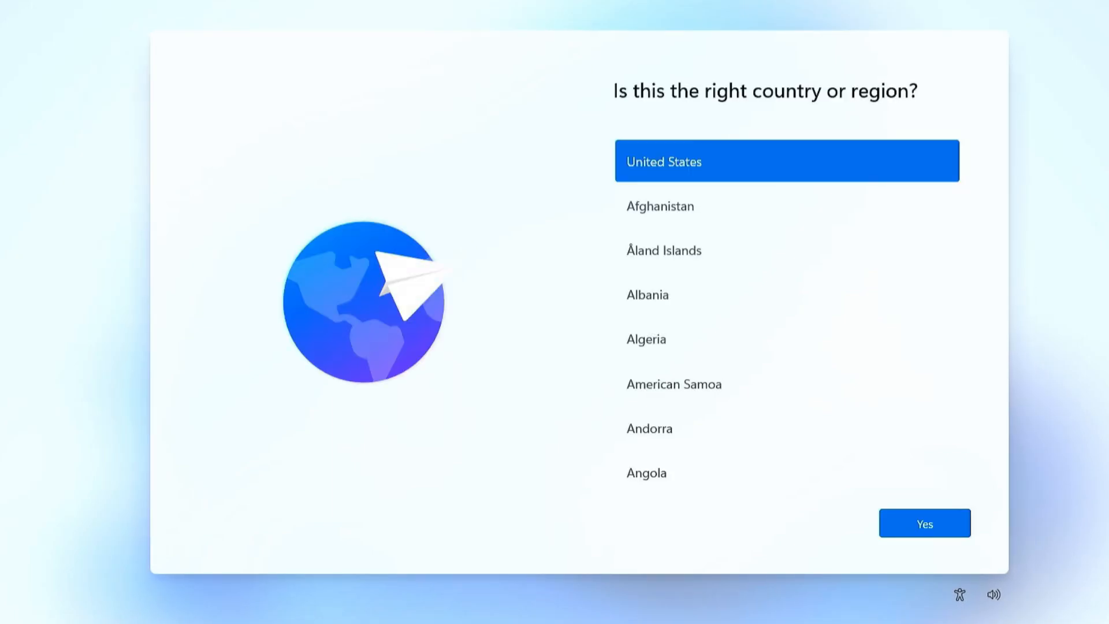
Confirm United States and the default keyboard layout, skip the second layout, and continue setup without internet
{"action": "left_click", "coordinate": [914, 533]}
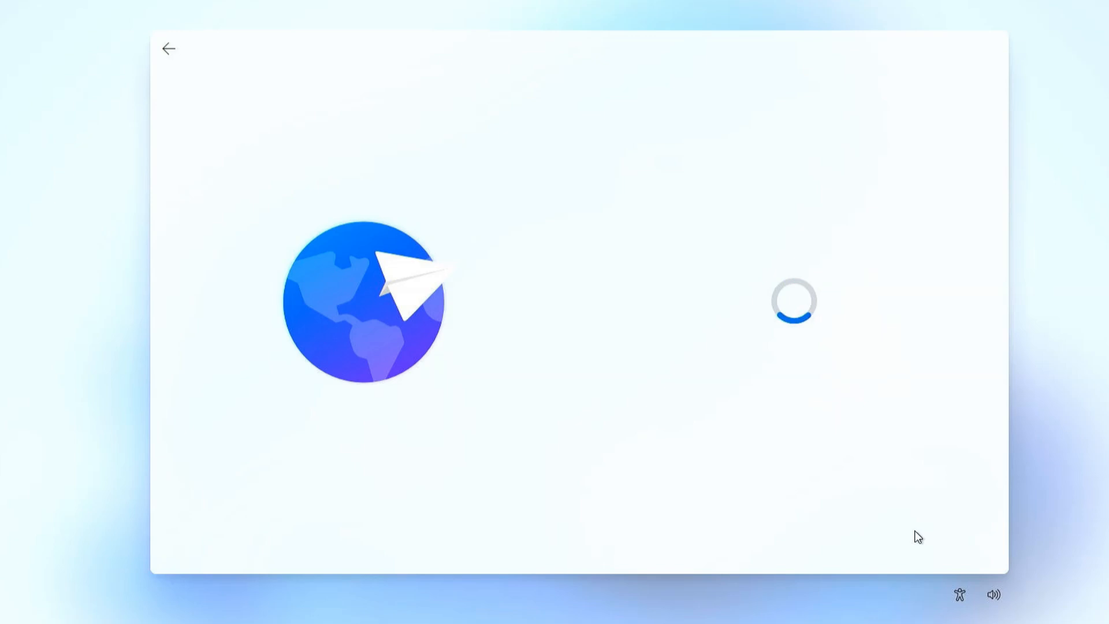
{"action": "left_click", "coordinate": [919, 536]}
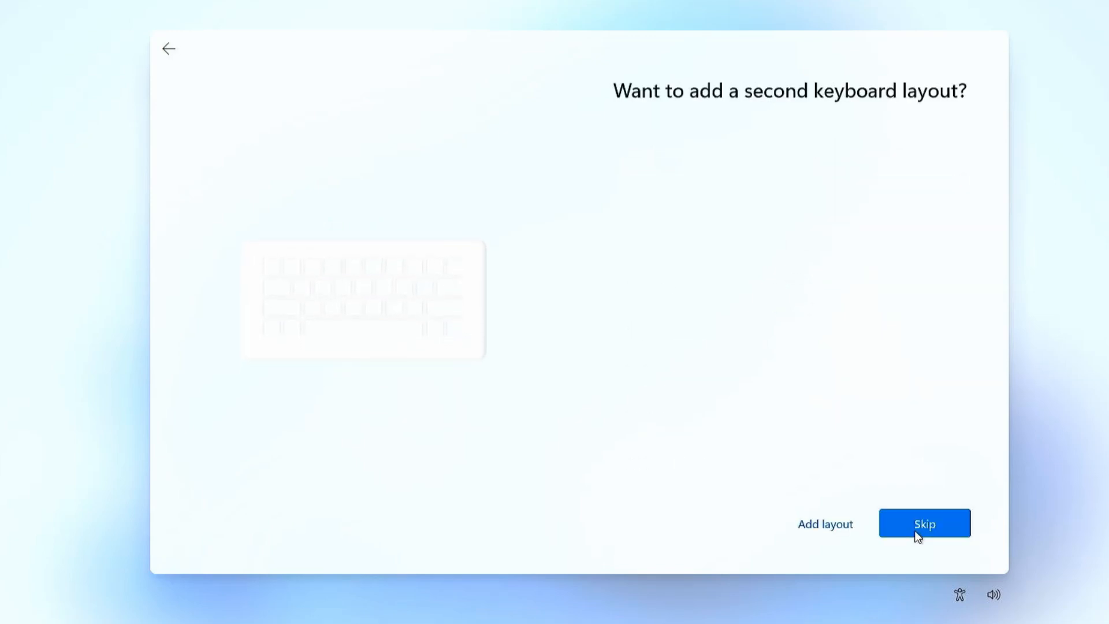
{"action": "left_click", "coordinate": [918, 536]}
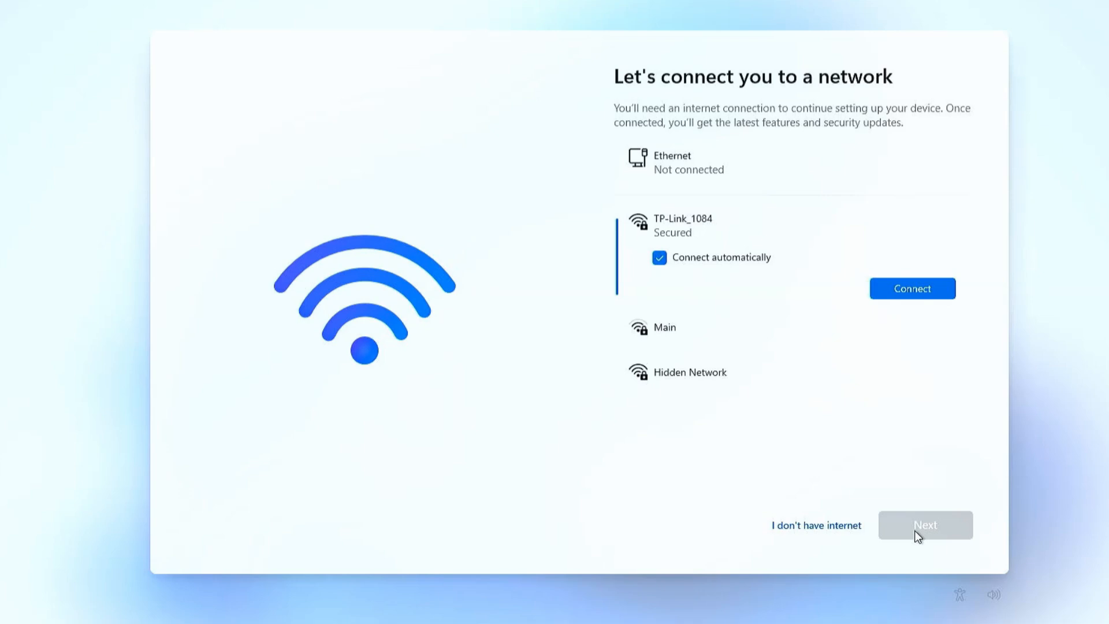
{"action": "left_click", "coordinate": [829, 526]}
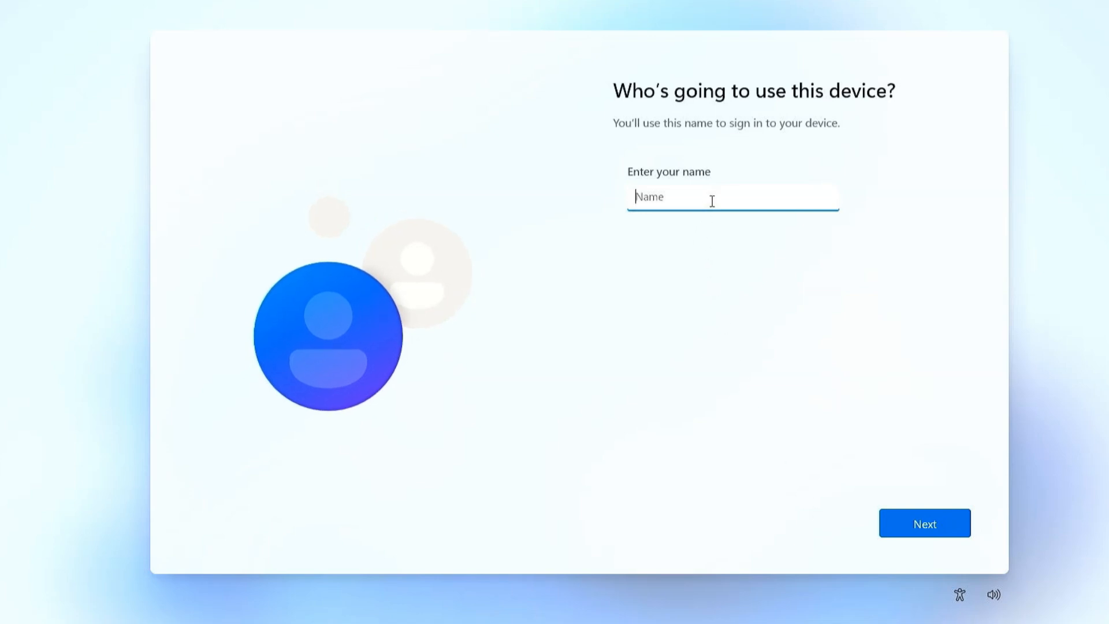
Create the local account with the user's name and a blank password, and accept the default privacy settings
{"action": "type", "text": "Mike"}
{"action": "key", "text": "Return"}
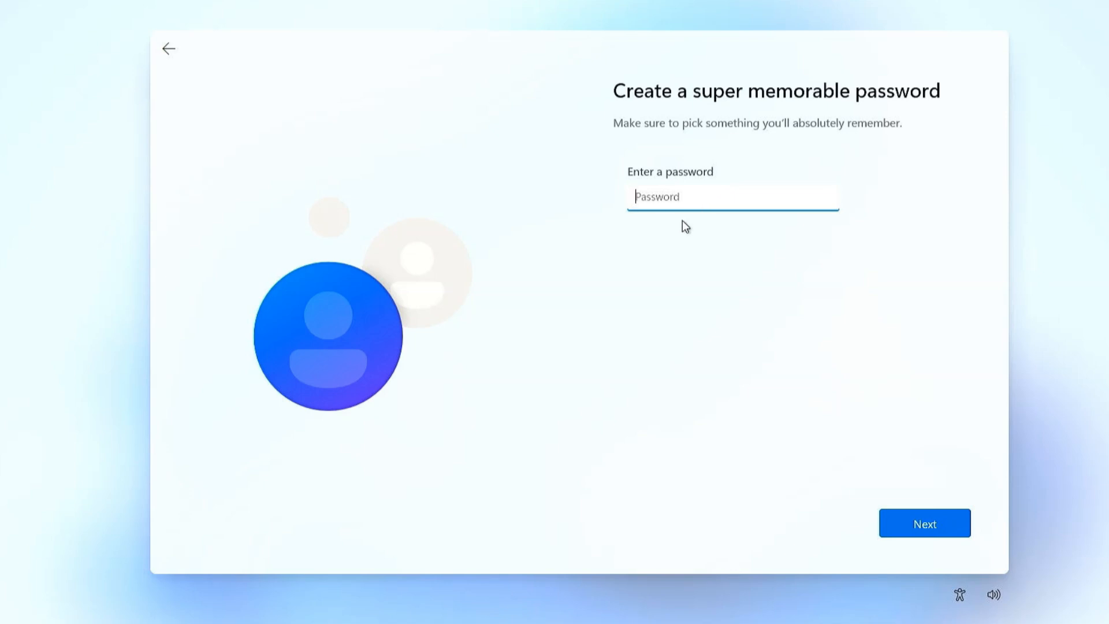
{"action": "left_click", "coordinate": [928, 523]}
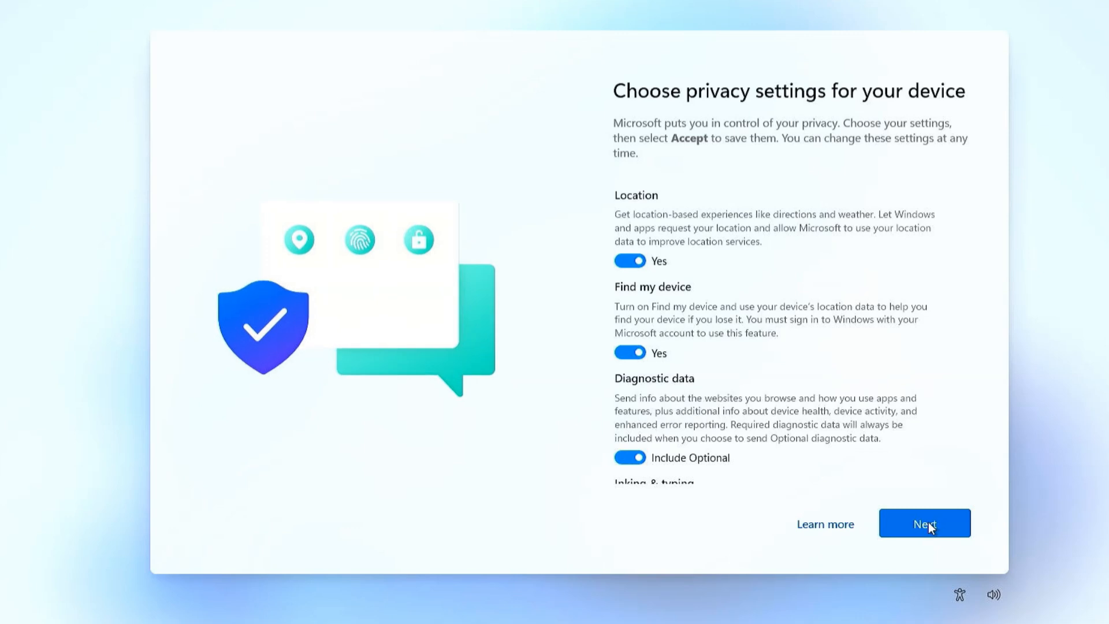
{"action": "left_click", "coordinate": [928, 523]}
{"action": "left_click", "coordinate": [928, 522]}
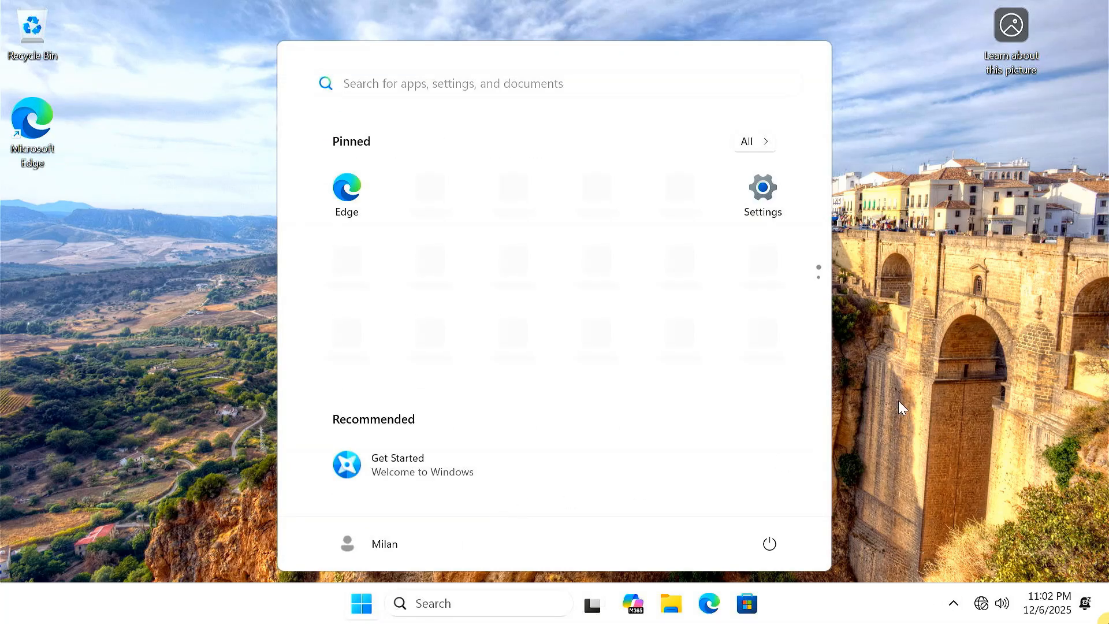
Connect to the TP-Link_1084 Wi-Fi network with automatic connection enabled, entering the network password
{"action": "left_click", "coordinate": [899, 402]}
{"action": "left_click", "coordinate": [980, 604]}
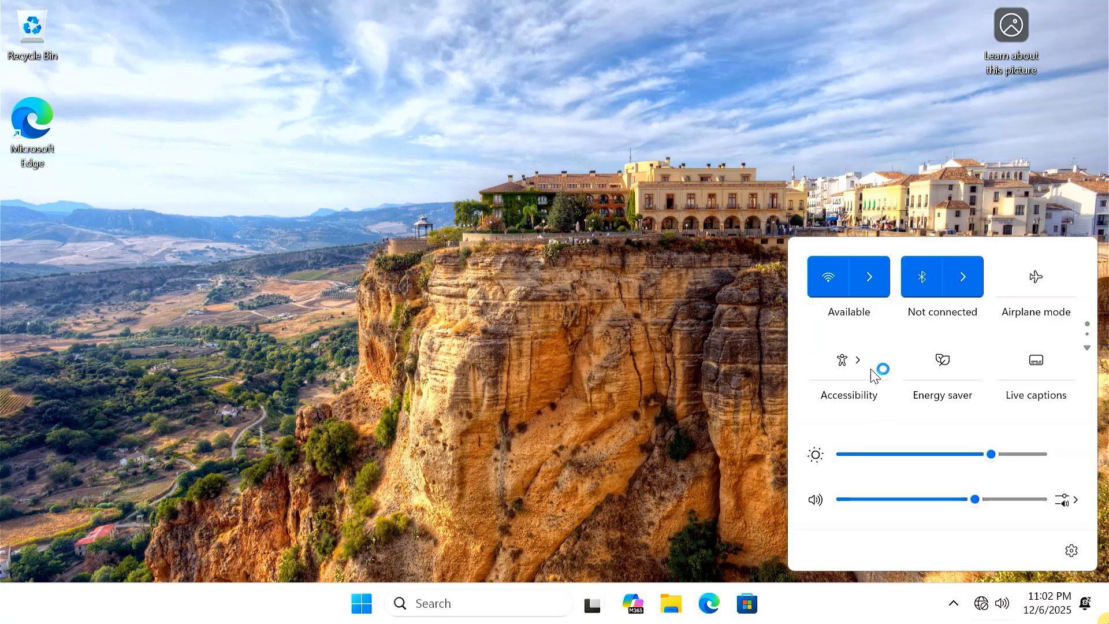
{"action": "left_click", "coordinate": [862, 287]}
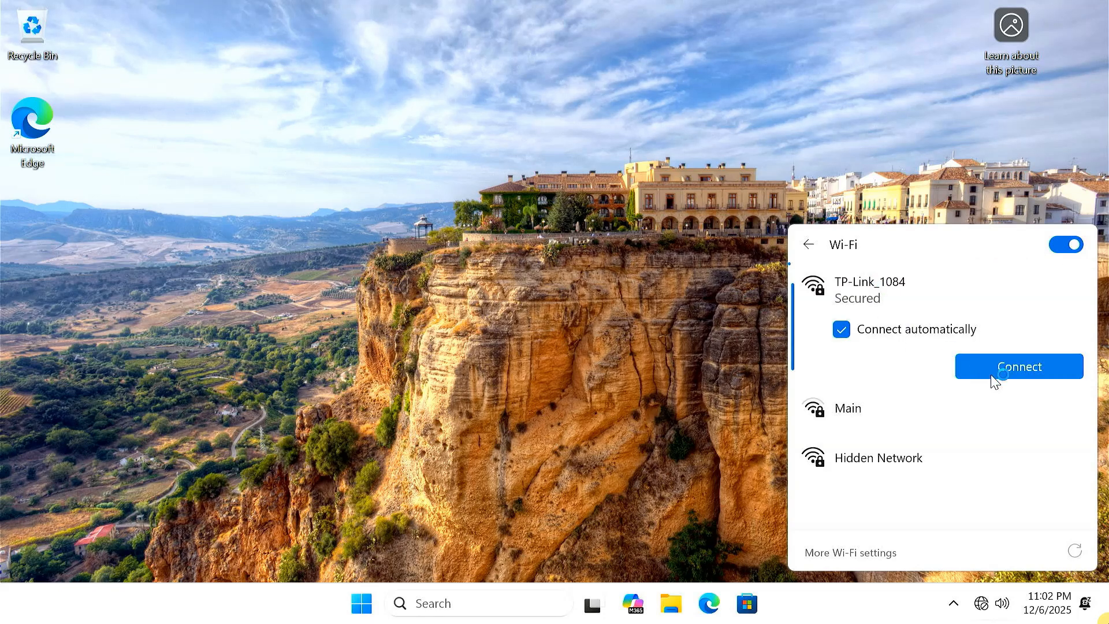
{"action": "left_click", "coordinate": [993, 374]}
{"action": "type", "text": "••"}
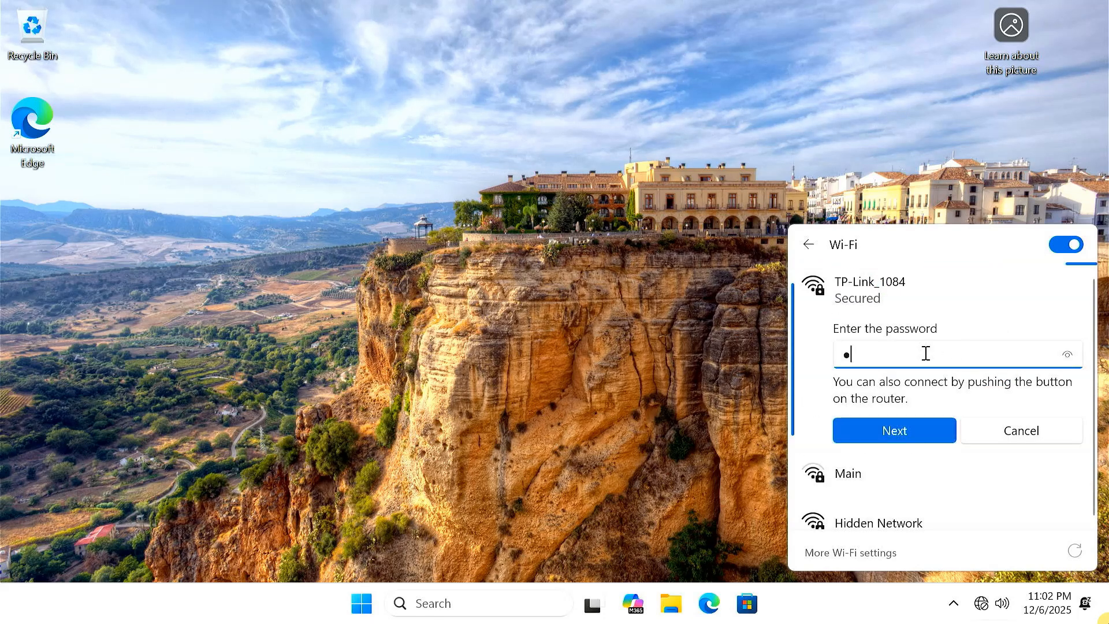
{"action": "type", "text": "•••••••••"}
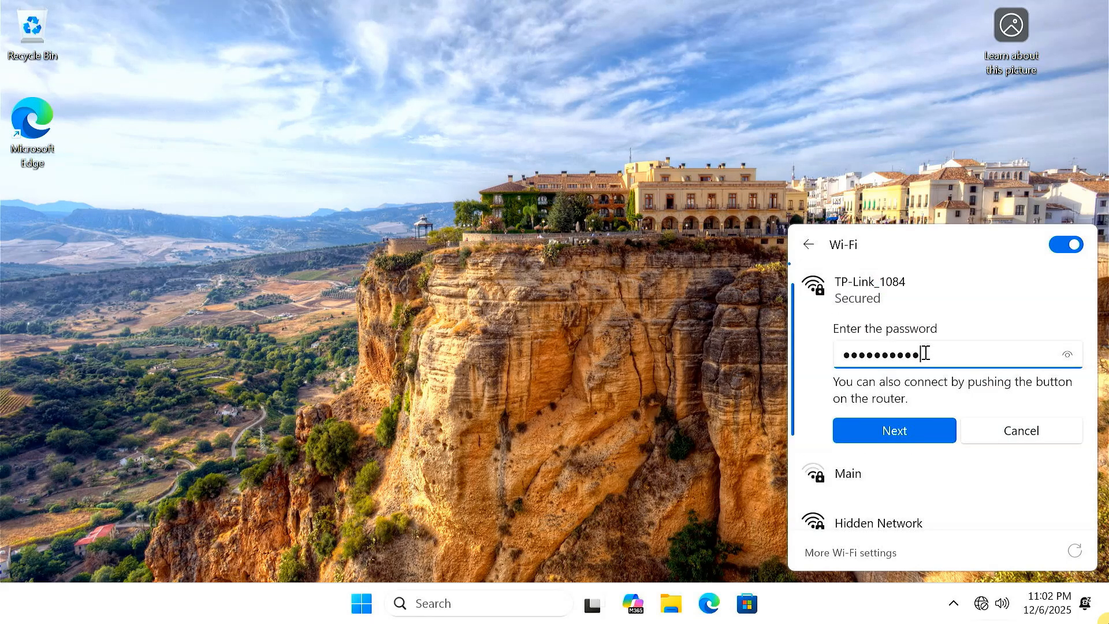
{"action": "left_click", "coordinate": [906, 428]}
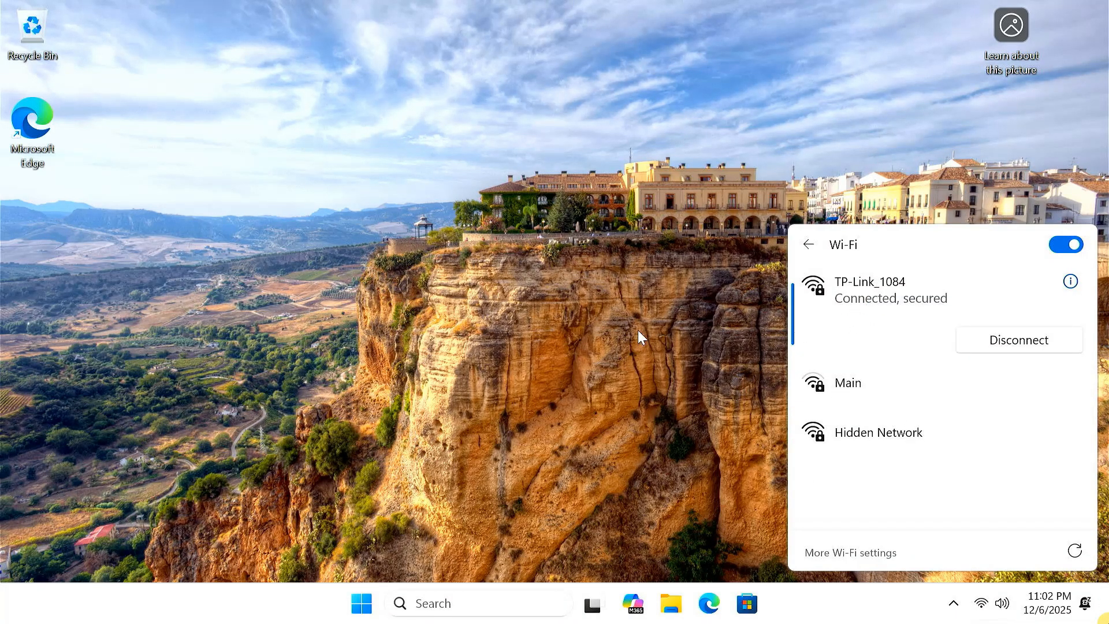
{"action": "left_click", "coordinate": [614, 324]}
Run winver to check the installed Windows version and build, and close the About Windows dialog
{"action": "key", "text": "super+r"}
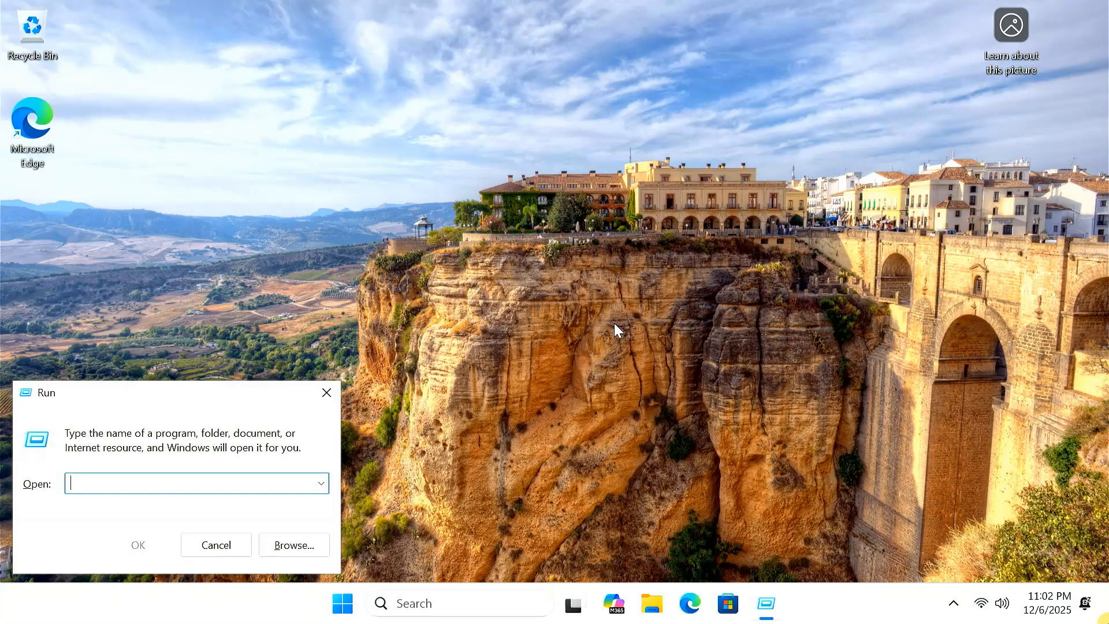
{"action": "type", "text": "winver"}
{"action": "key", "text": "Return"}
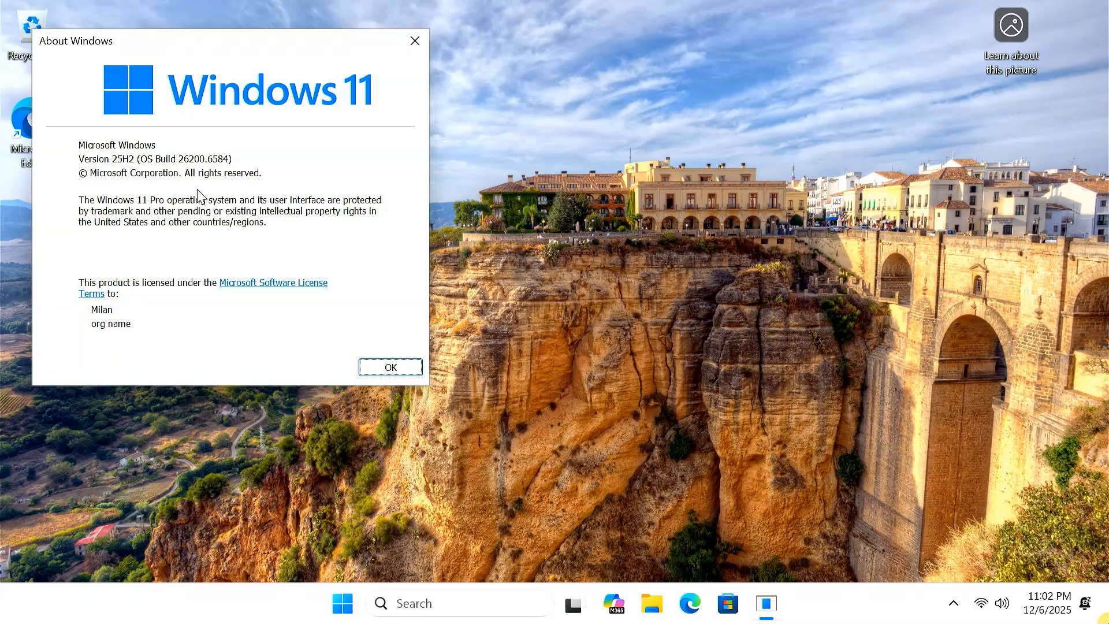
{"action": "left_click", "coordinate": [375, 365]}
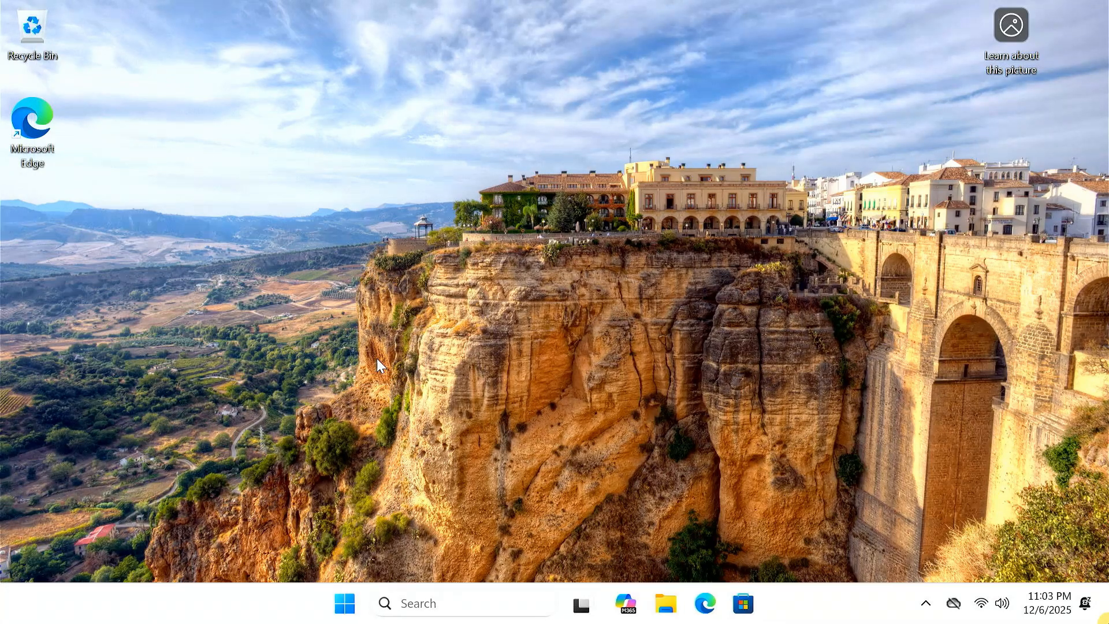
Open the Accounts page in Settings to check the signed-in user's account type
{"action": "left_click", "coordinate": [371, 602]}
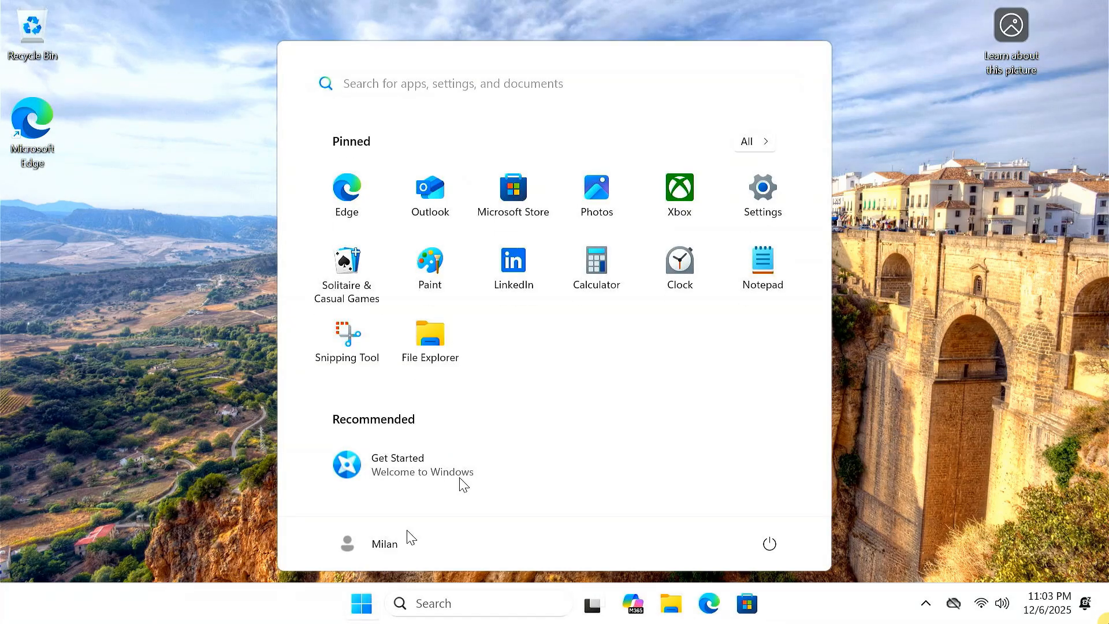
{"action": "left_click", "coordinate": [742, 207]}
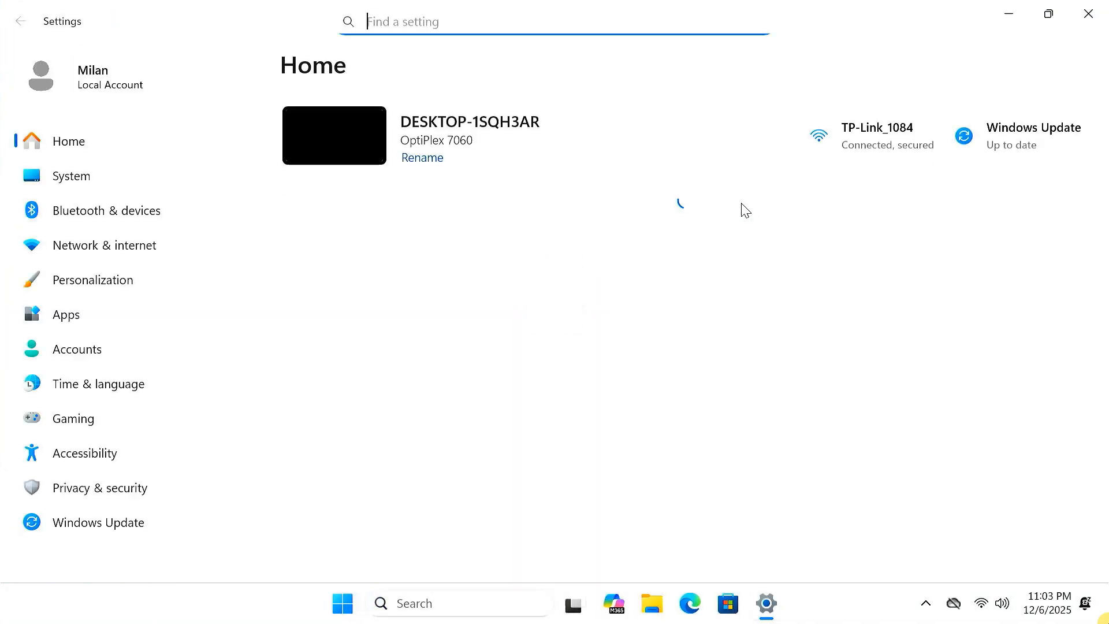
{"action": "left_click", "coordinate": [119, 354]}
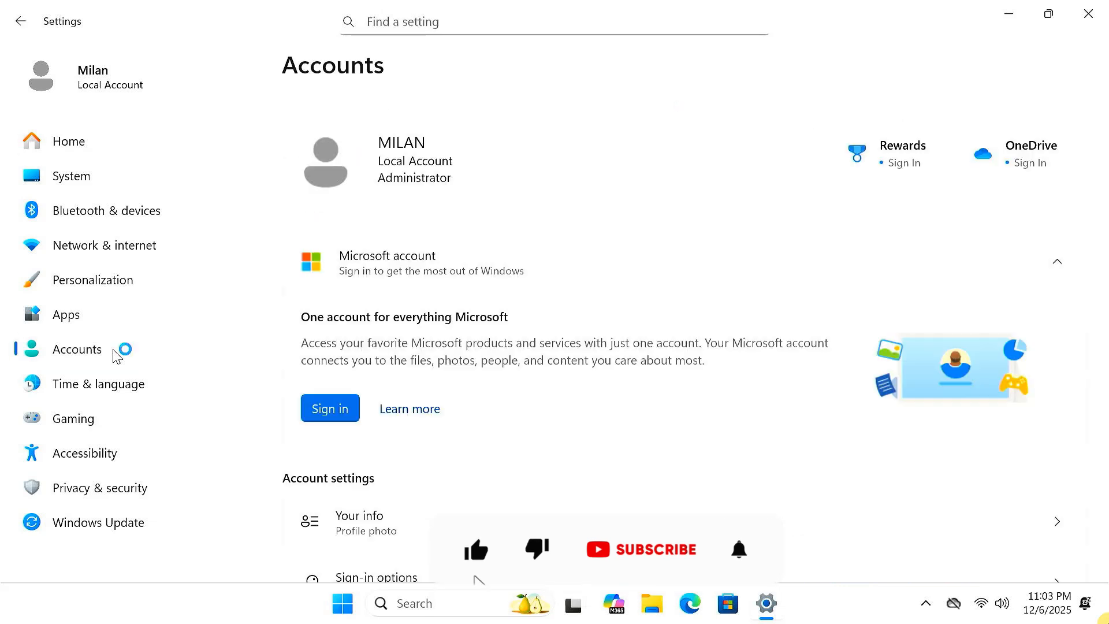